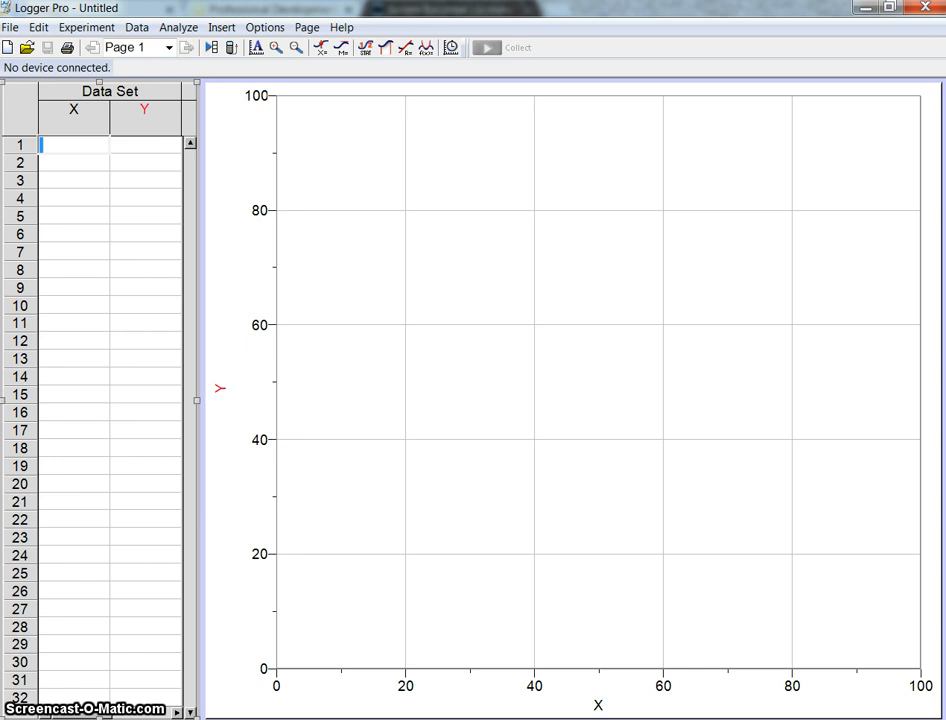
# Start inserting a movie and browse to the Classwk (T:) drive.
pyautogui.moveTo(216, 719)
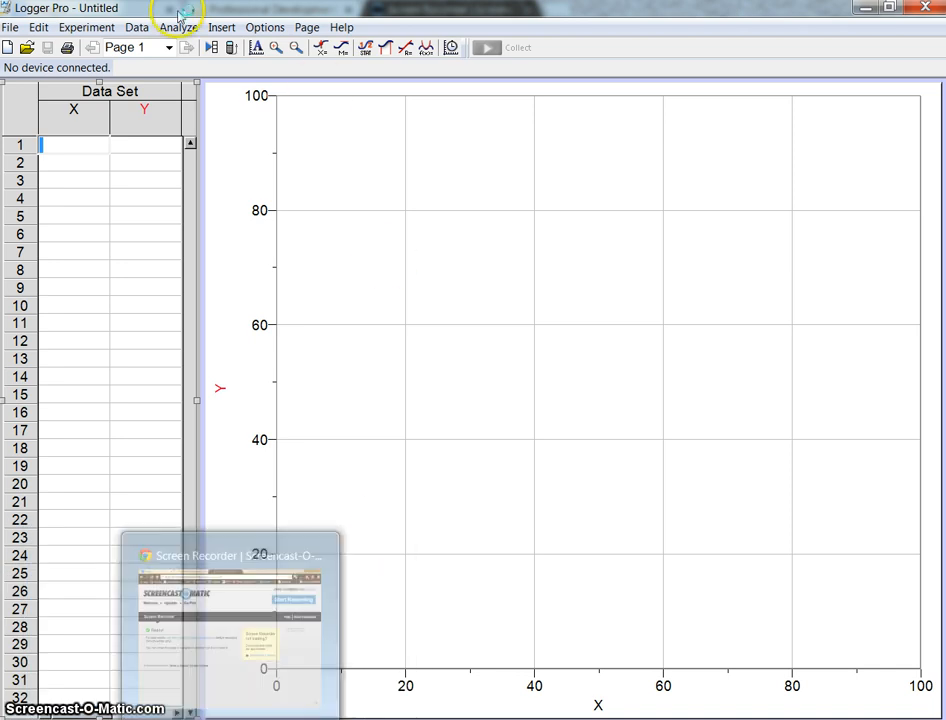
pyautogui.click(222, 28)
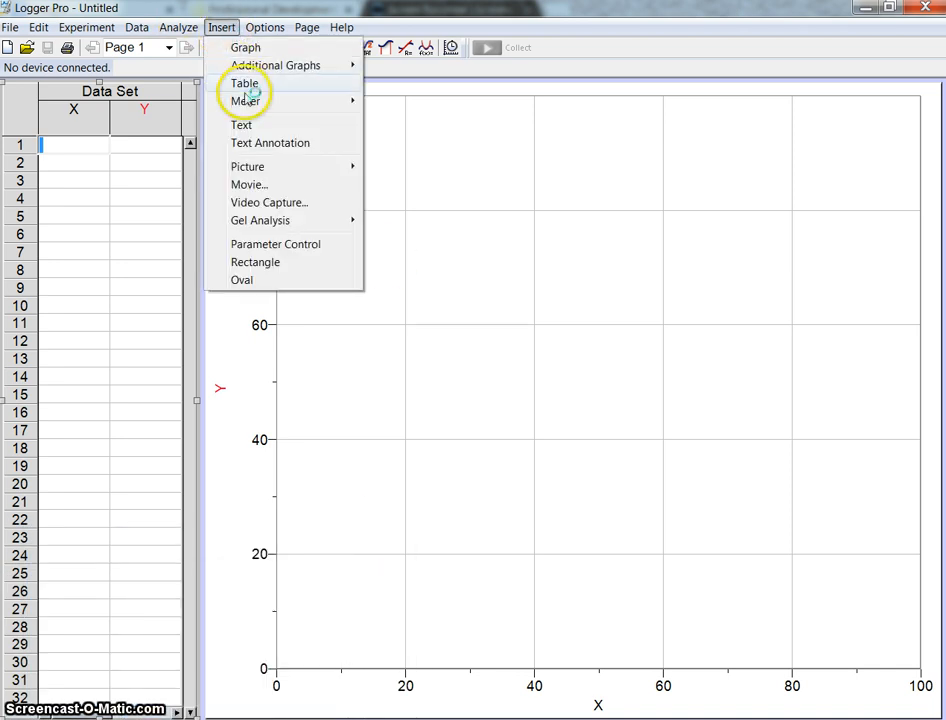
pyautogui.click(257, 186)
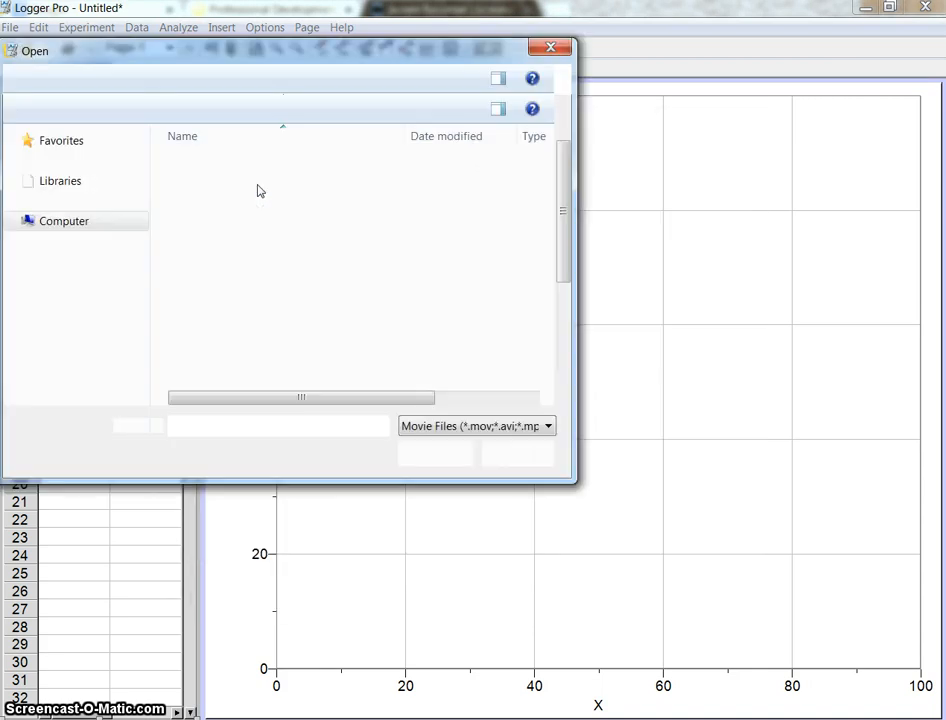
pyautogui.moveTo(140, 266); pyautogui.dragTo(143, 361)
pyautogui.click(82, 377)
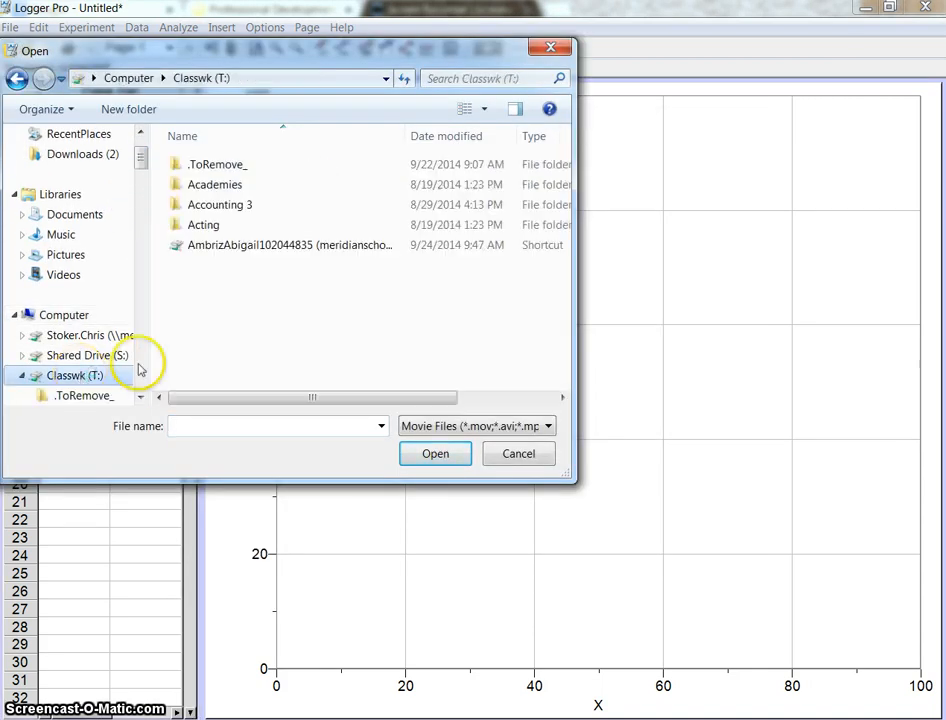
# Insert the movie downhill cart.AVI from the drive's Physics folder.
pyautogui.scroll(-7, 287, 266)
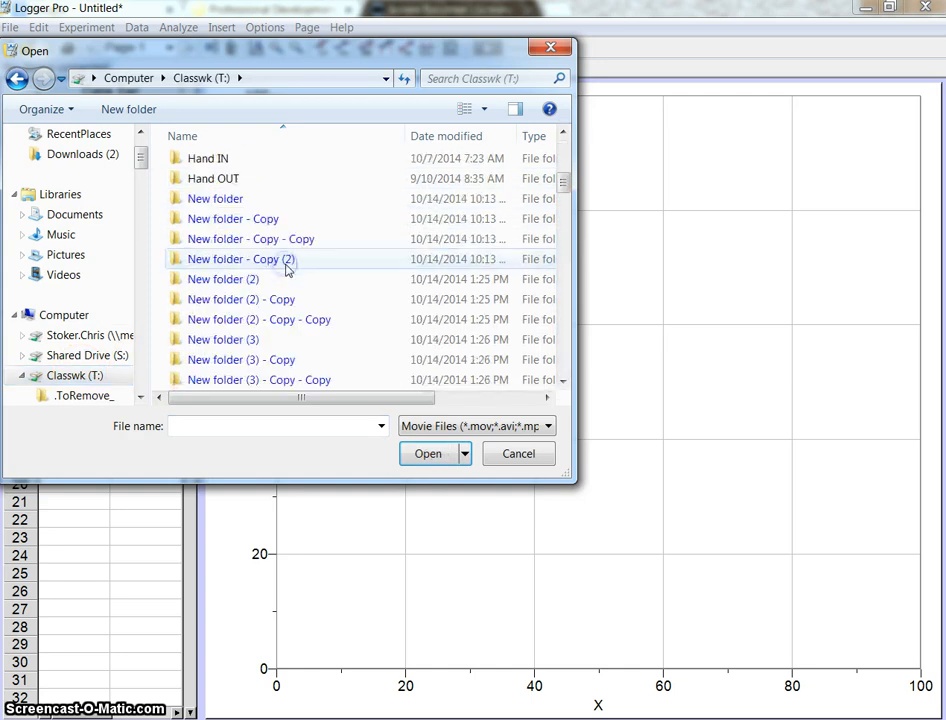
pyautogui.scroll(-4, 249, 248)
pyautogui.scroll(4, 250, 256)
pyautogui.scroll(6, 200, 257)
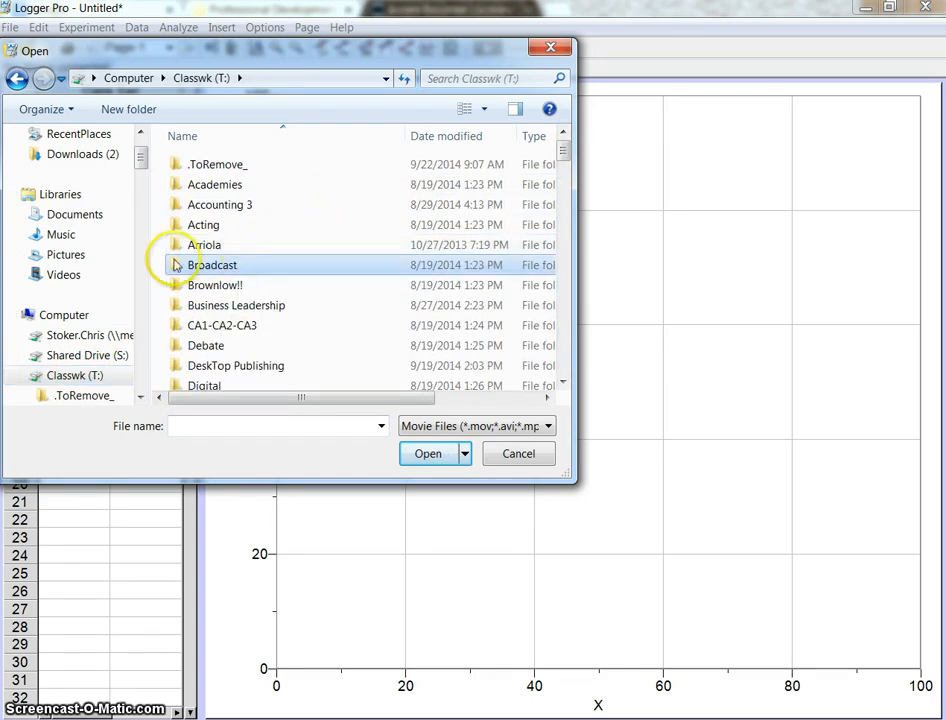
pyautogui.scroll(-4, 139, 247)
pyautogui.scroll(-3, 146, 165)
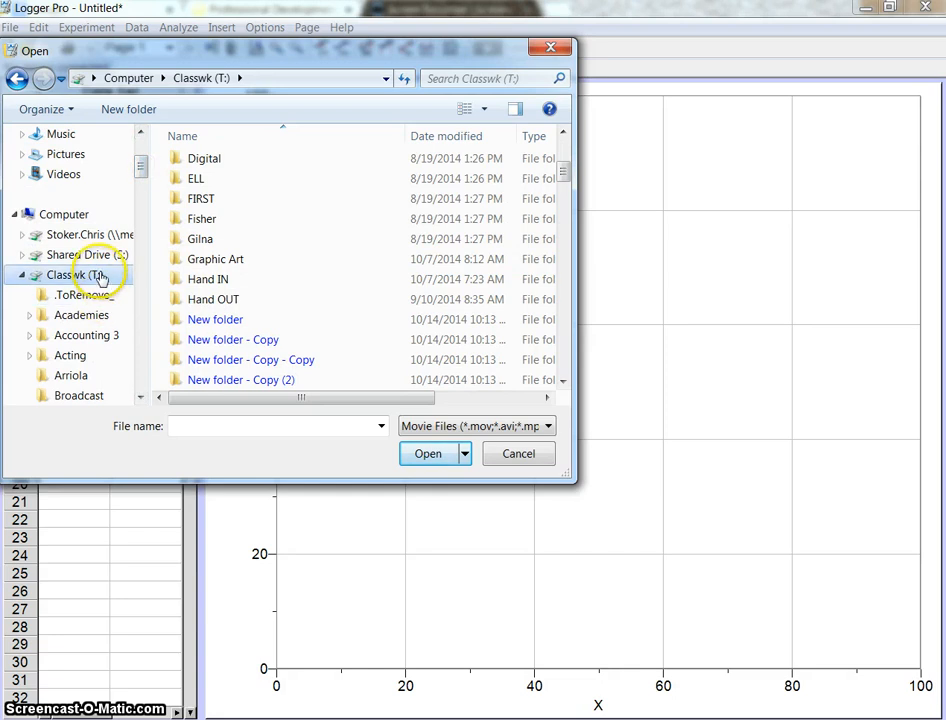
pyautogui.click(110, 272)
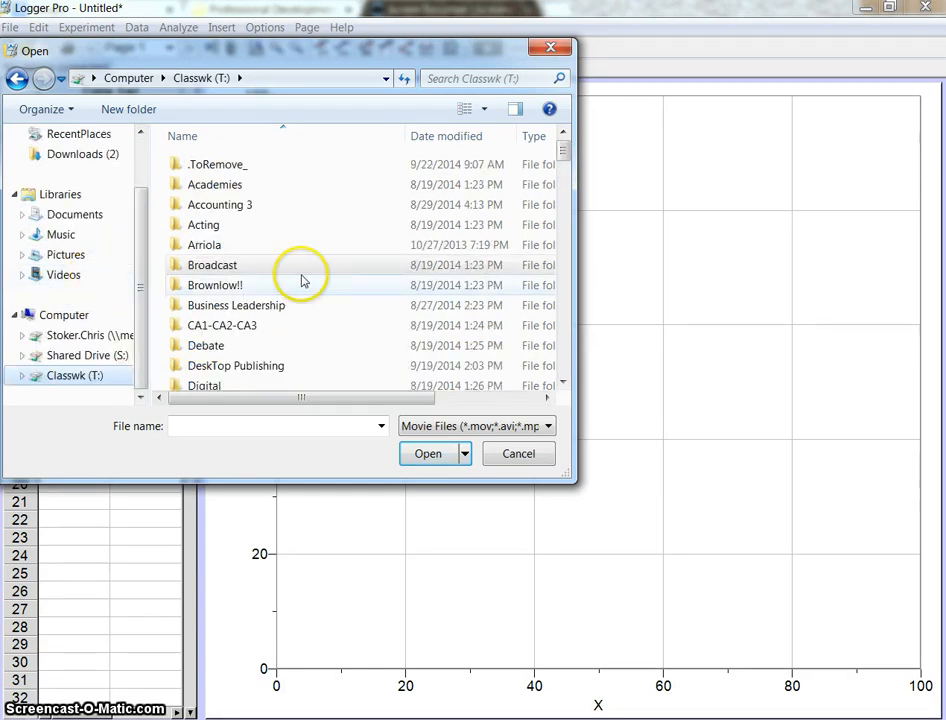
pyautogui.moveTo(562, 149); pyautogui.dragTo(556, 352)
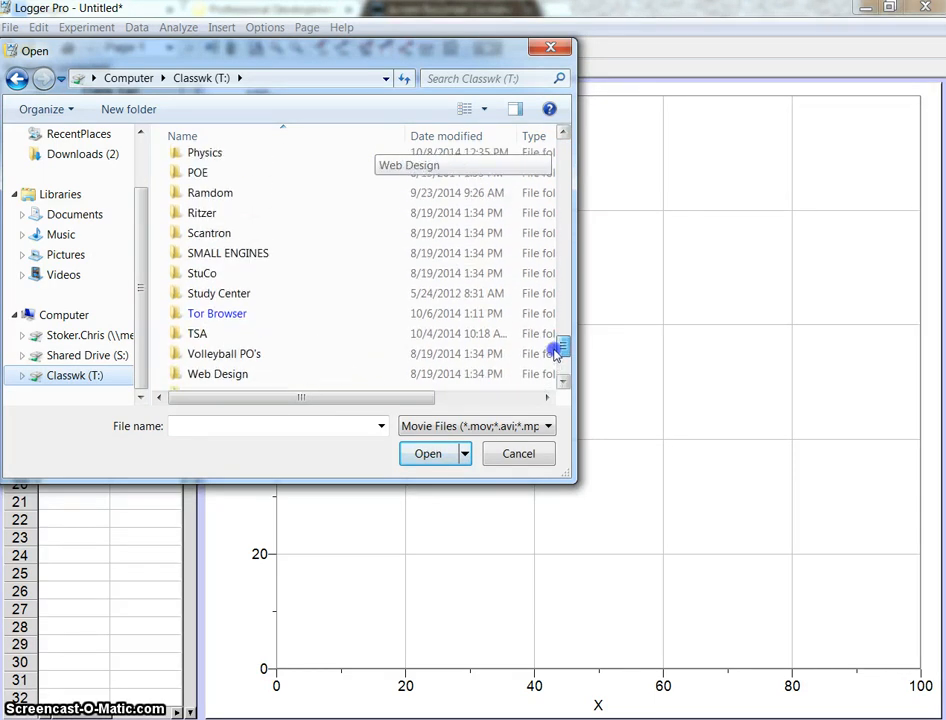
pyautogui.click(211, 153)
pyautogui.doubleClick(211, 156)
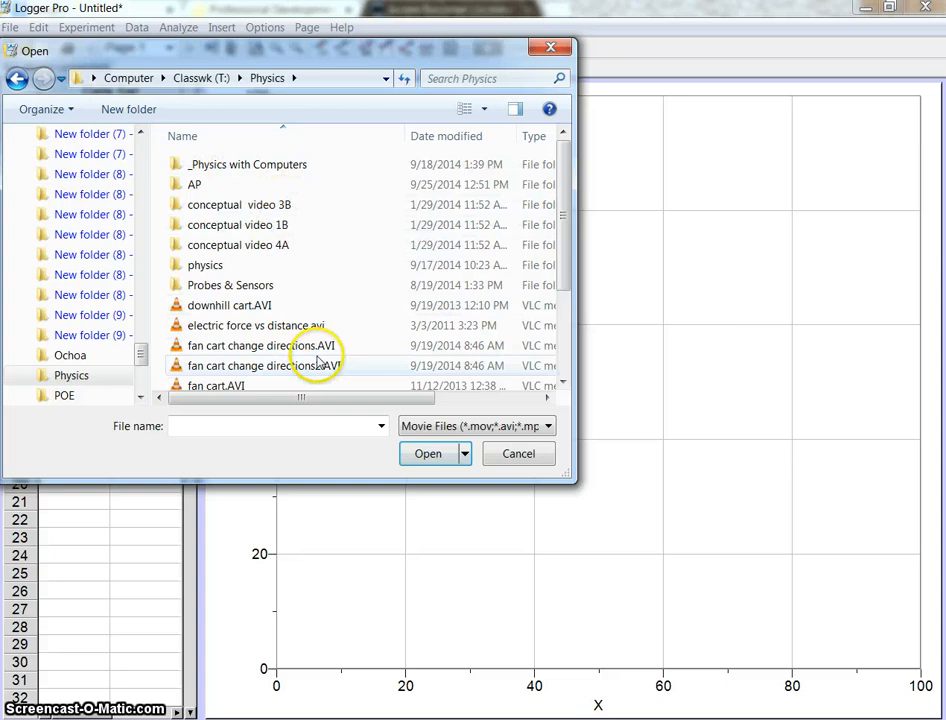
pyautogui.doubleClick(247, 308)
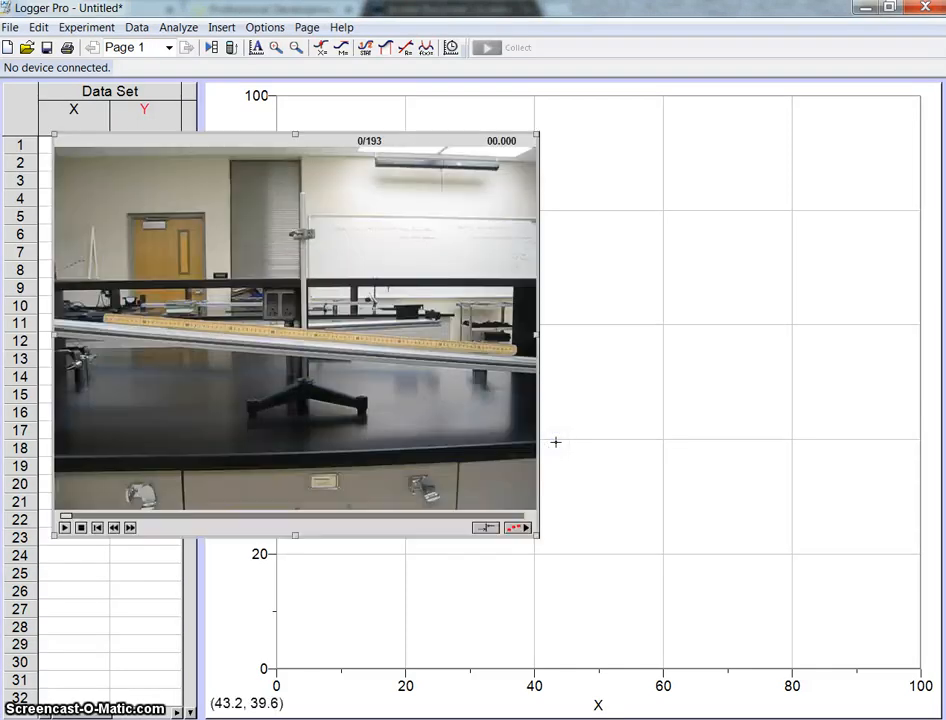
# Reposition and enlarge the movie on the page, and play the clip through to its end.
pyautogui.moveTo(422, 144); pyautogui.dragTo(467, 113)
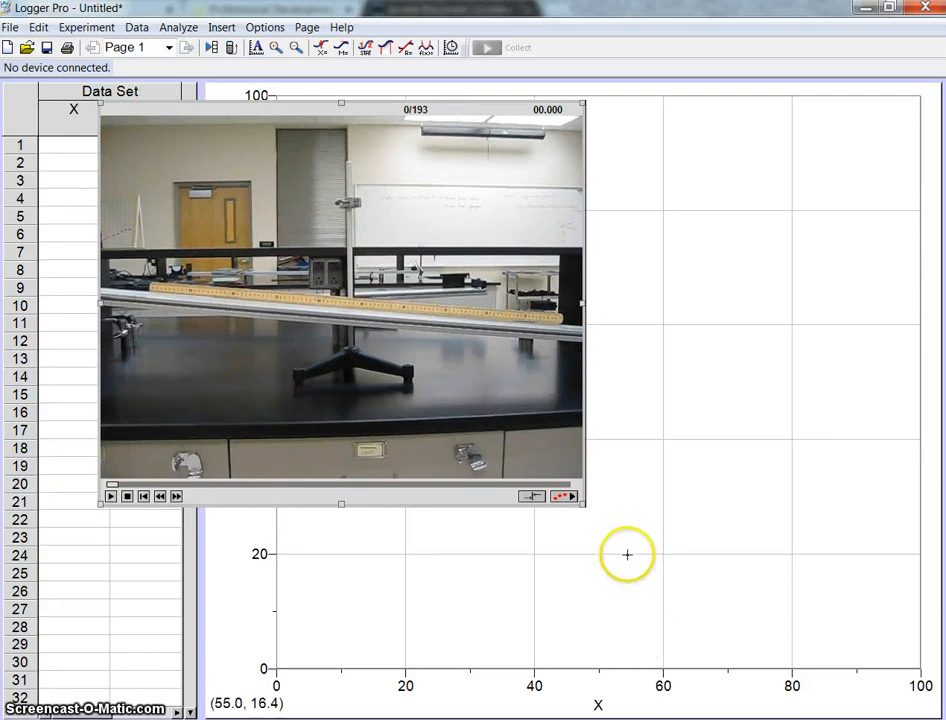
pyautogui.moveTo(584, 504); pyautogui.dragTo(665, 612)
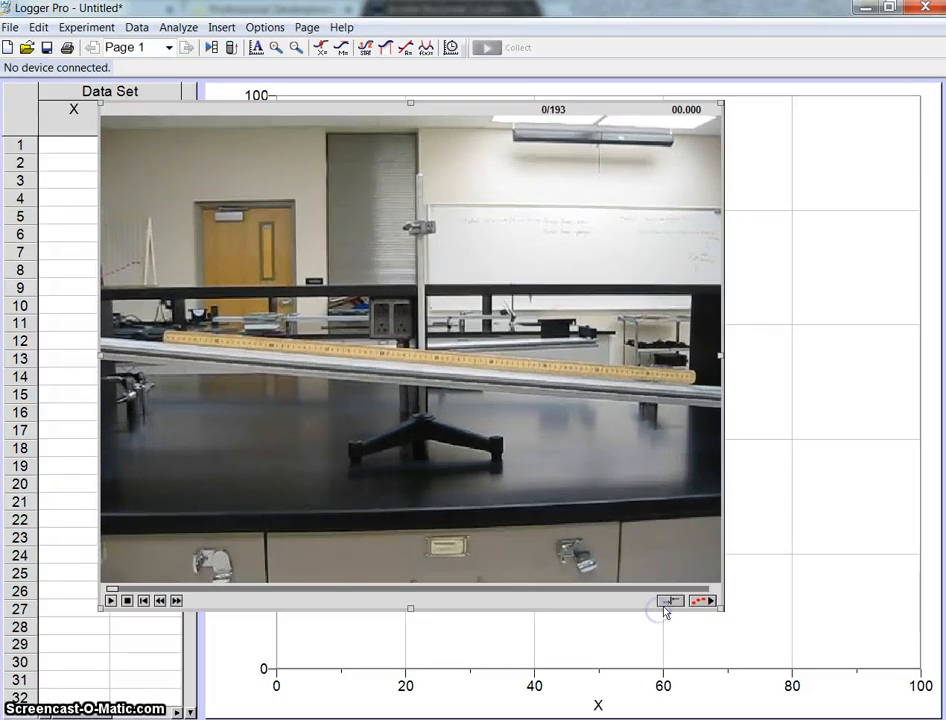
pyautogui.click(111, 600)
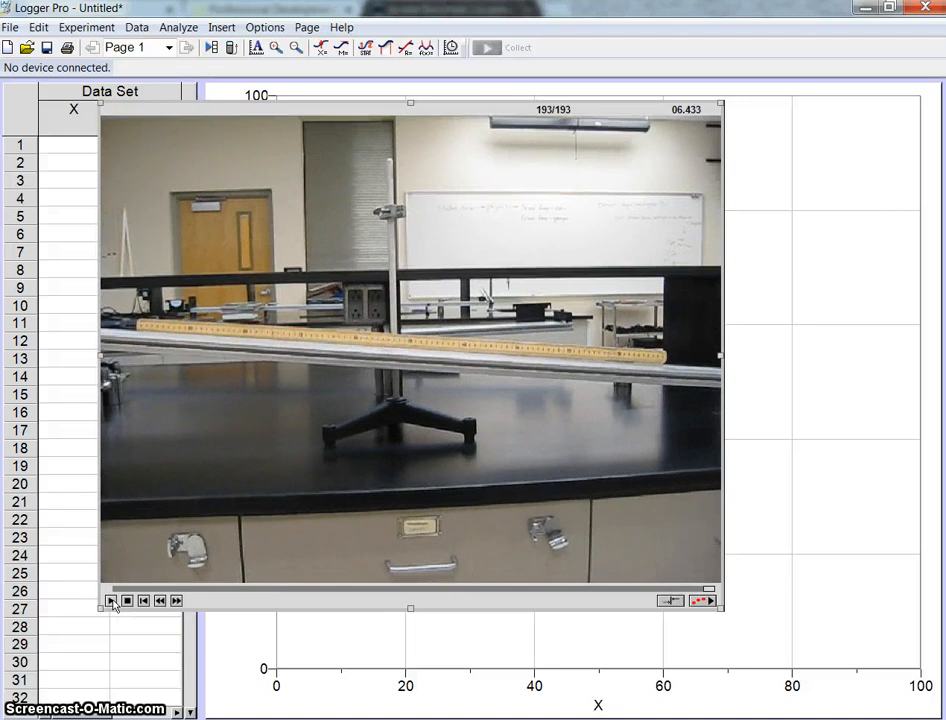
pyautogui.click(112, 601)
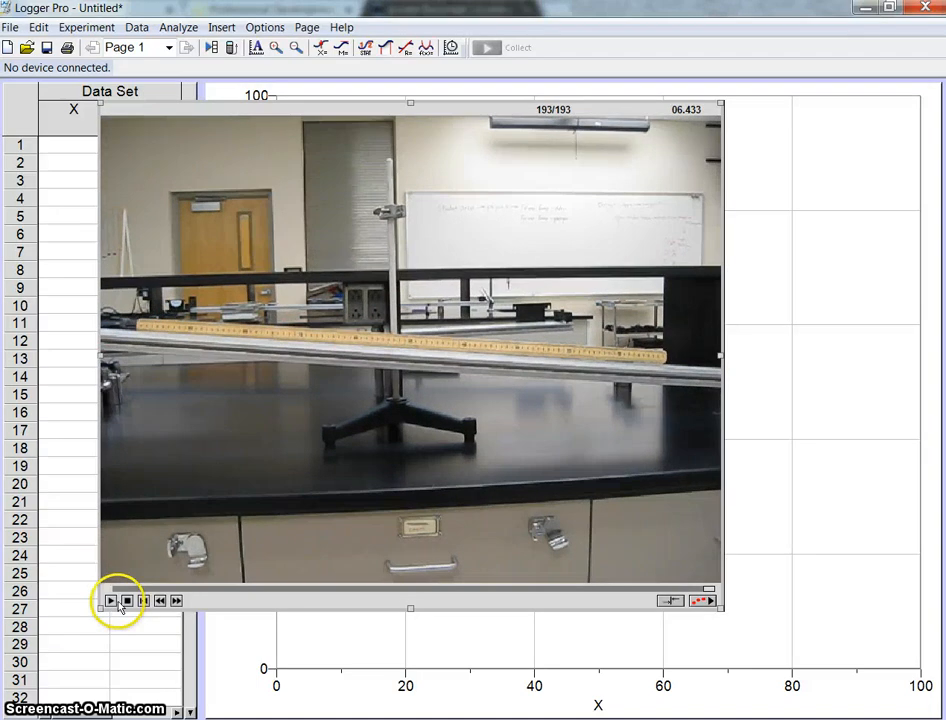
# Enable video analysis and set the movie scale to 1 m along the full length of the meter stick.
pyautogui.click(706, 601)
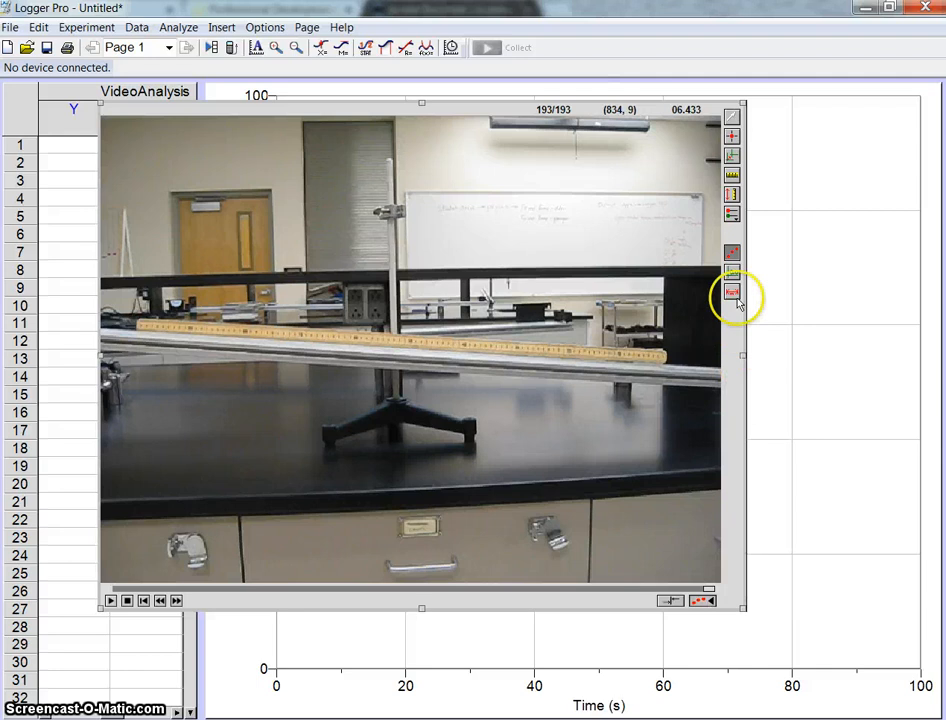
pyautogui.click(733, 177)
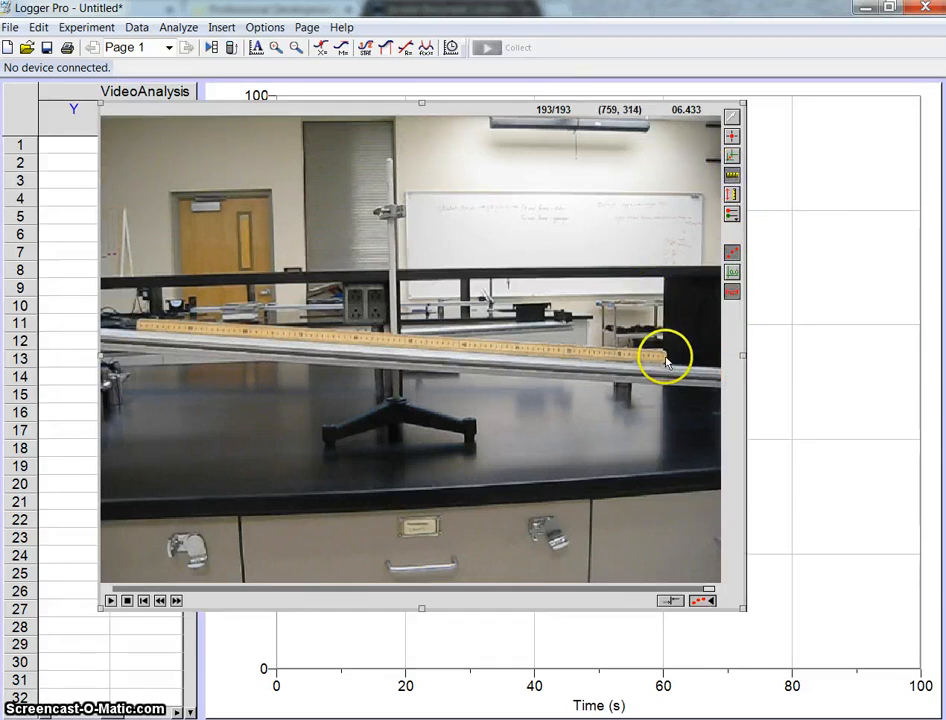
pyautogui.moveTo(661, 359); pyautogui.dragTo(530, 360)
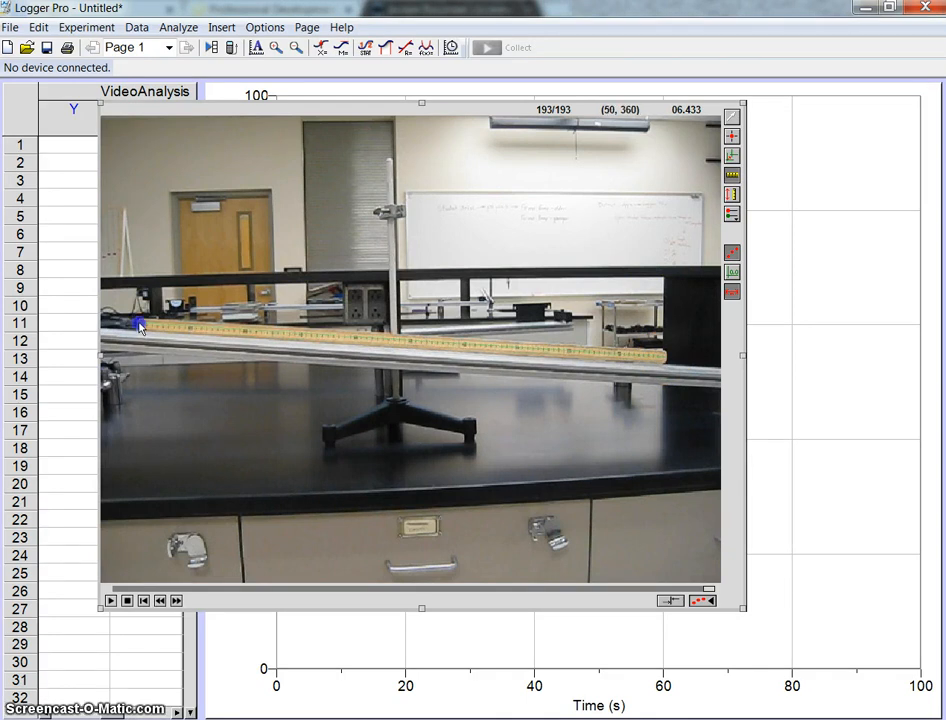
pyautogui.moveTo(140, 327); pyautogui.dragTo(140, 327)
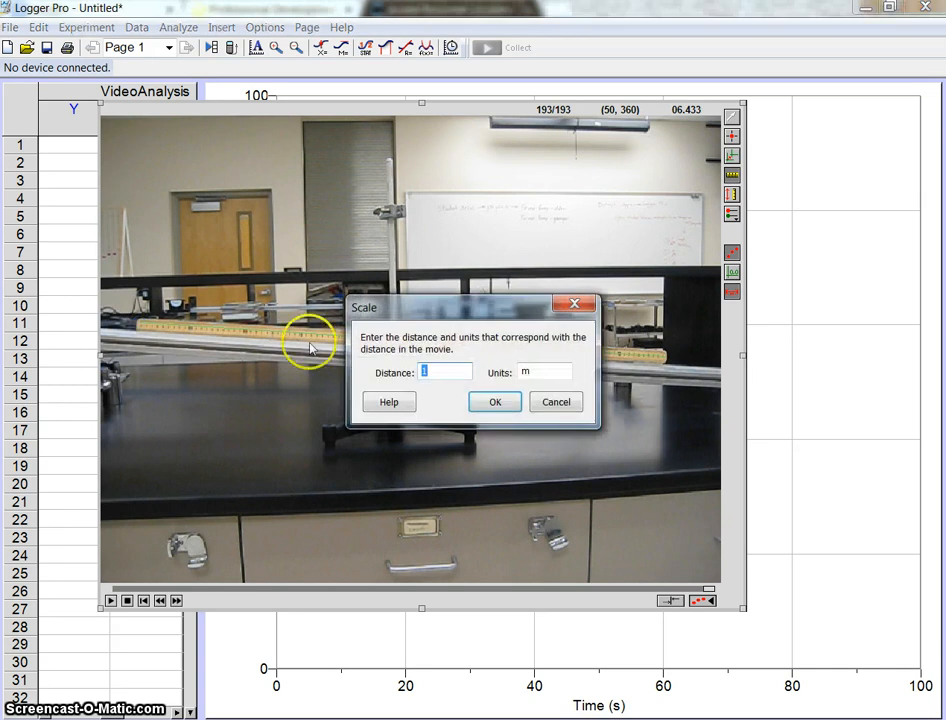
pyautogui.click(495, 403)
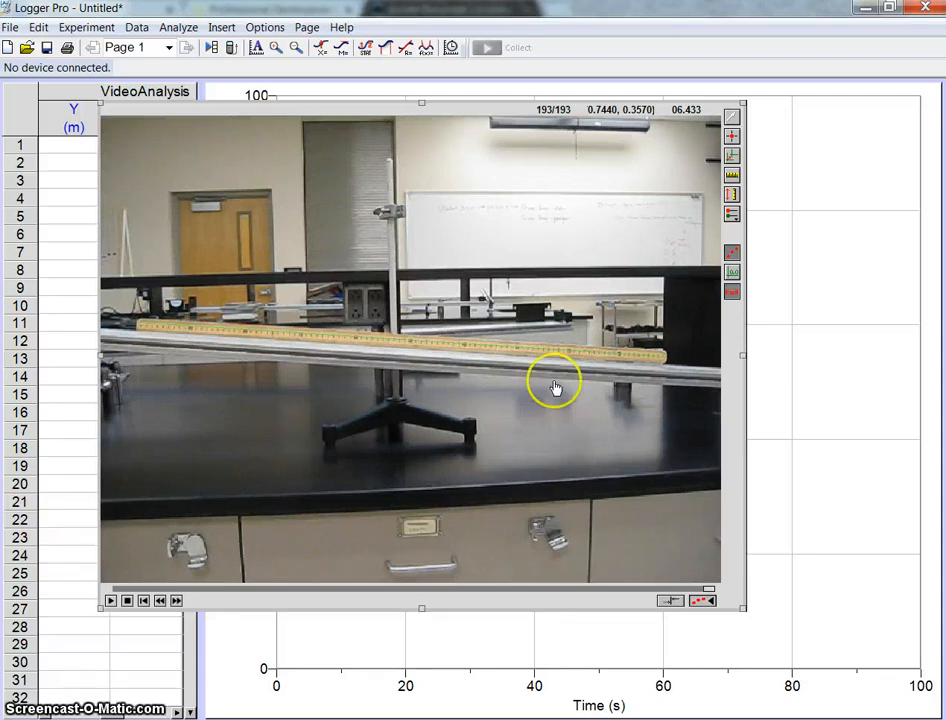
# Set the coordinate origin near the upper end of the meter stick and rotate the axes parallel to the ramp.
pyautogui.click(733, 158)
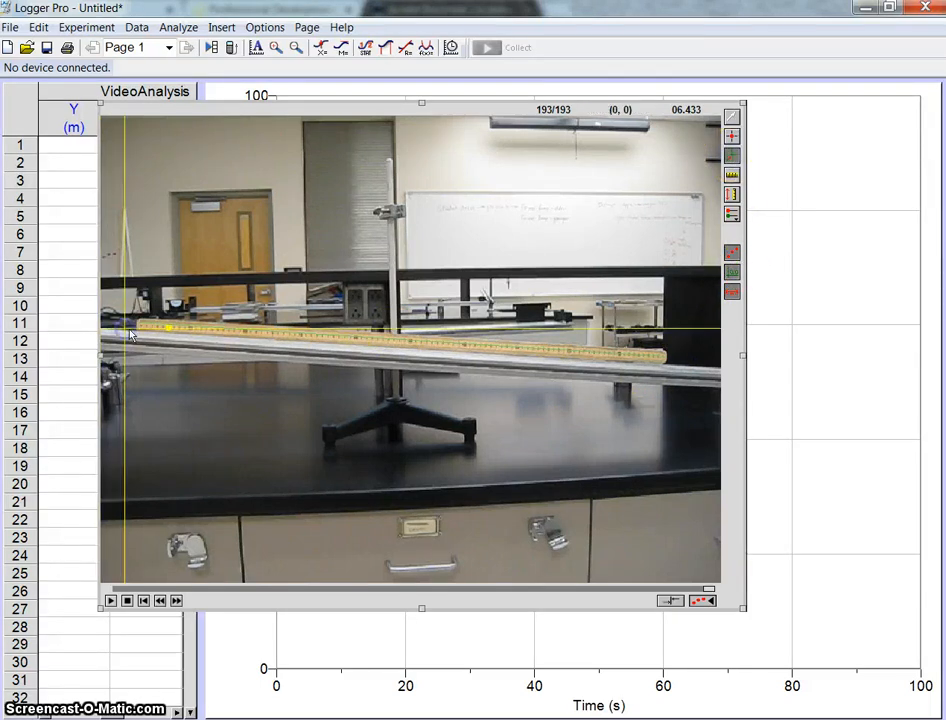
pyautogui.click(165, 331)
pyautogui.moveTo(167, 333)
pyautogui.mouseDown()
pyautogui.moveTo(133, 331)
pyautogui.moveTo(173, 334)
pyautogui.mouseUp()
pyautogui.click(175, 338)
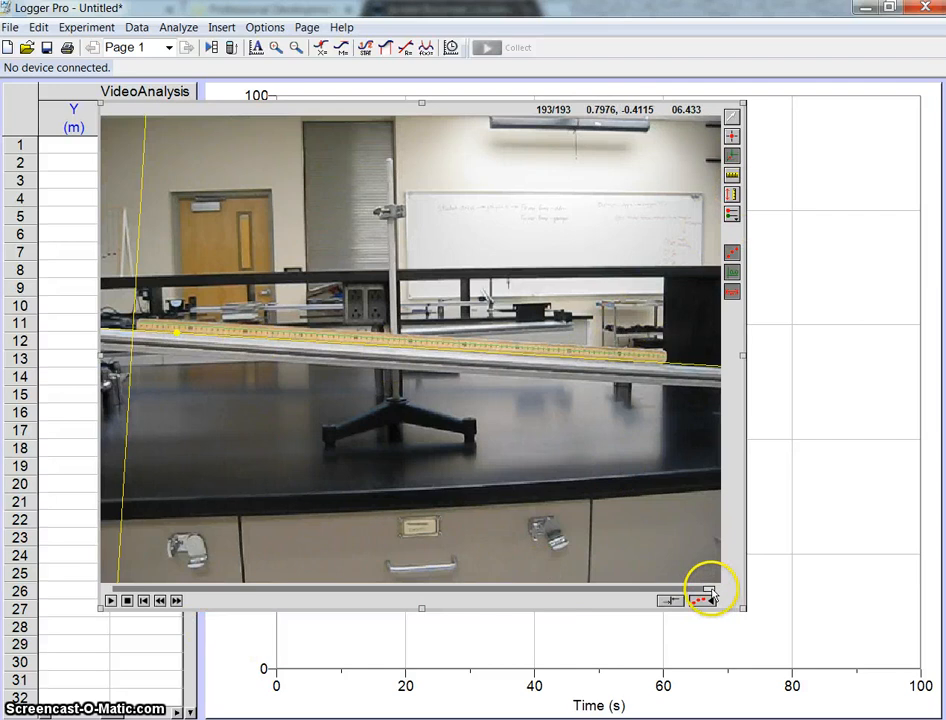
# Cue the movie to frame 153, where the red cart is entering the view at the top of the ramp.
pyautogui.moveTo(709, 592); pyautogui.dragTo(597, 591)
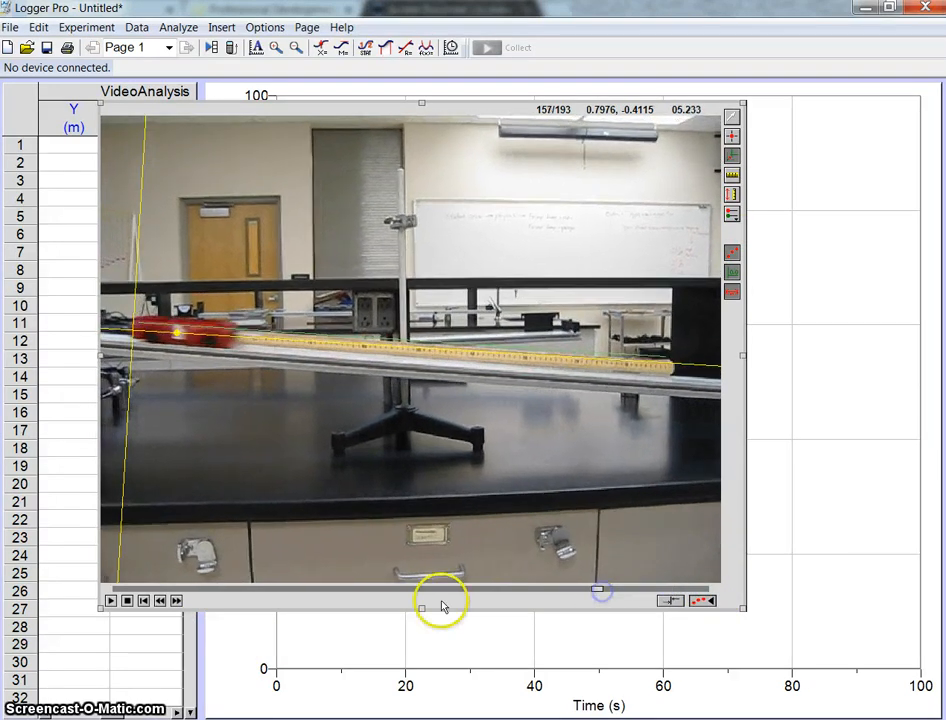
pyautogui.click(177, 601)
pyautogui.click(177, 601)
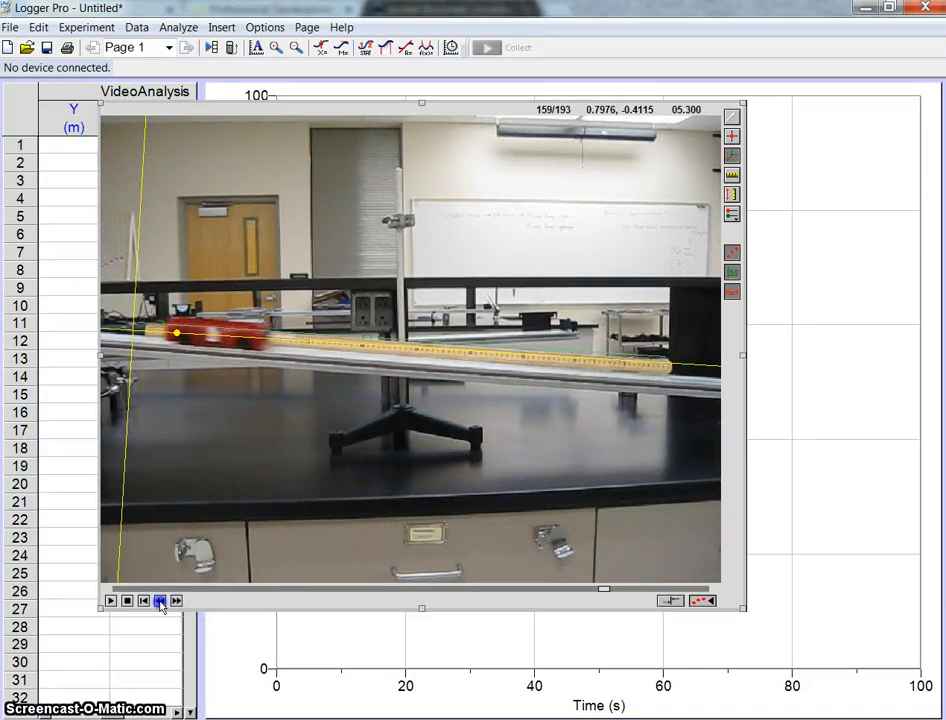
pyautogui.click(160, 601)
pyautogui.click(160, 601)
pyautogui.click(160, 601)
pyautogui.click(160, 601)
pyautogui.click(160, 601)
pyautogui.click(160, 601)
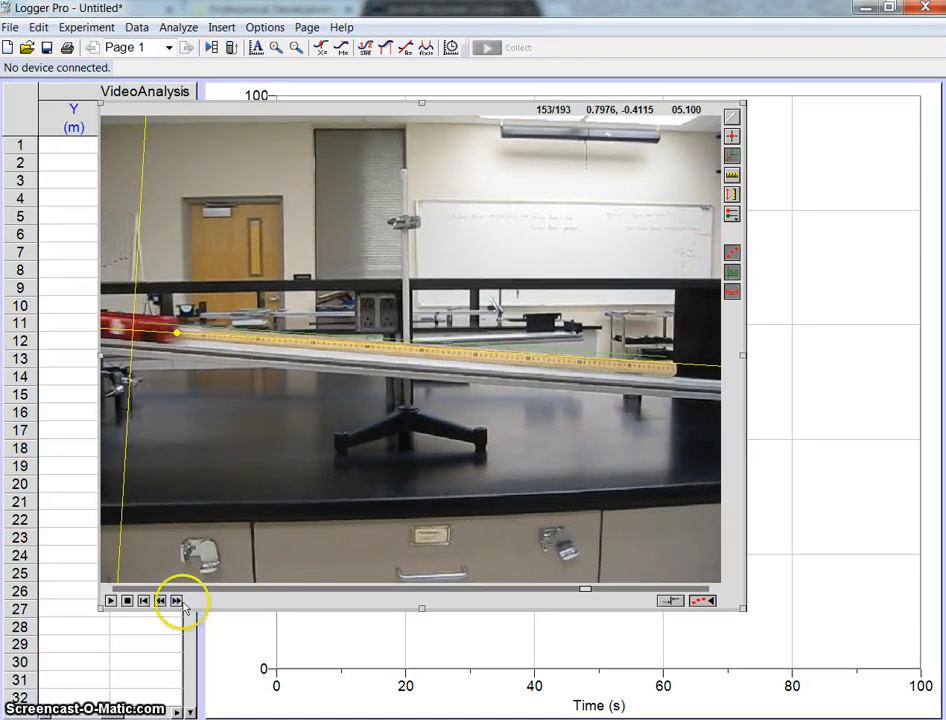
# Add a track point near the middle of the red cart in every frame from 153 through 173.
pyautogui.click(733, 138)
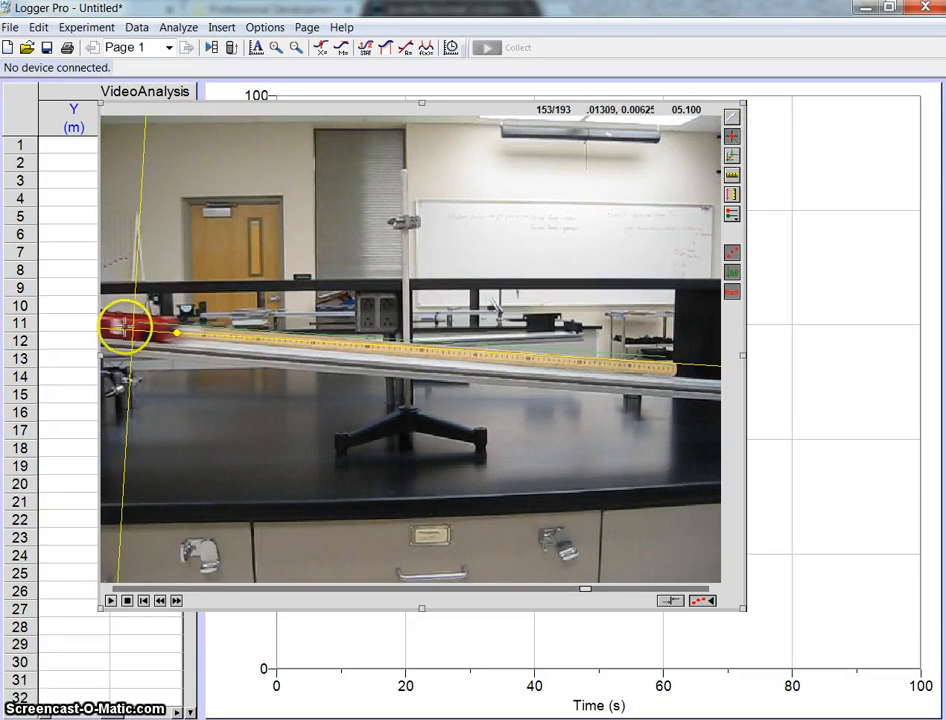
pyautogui.click(117, 327)
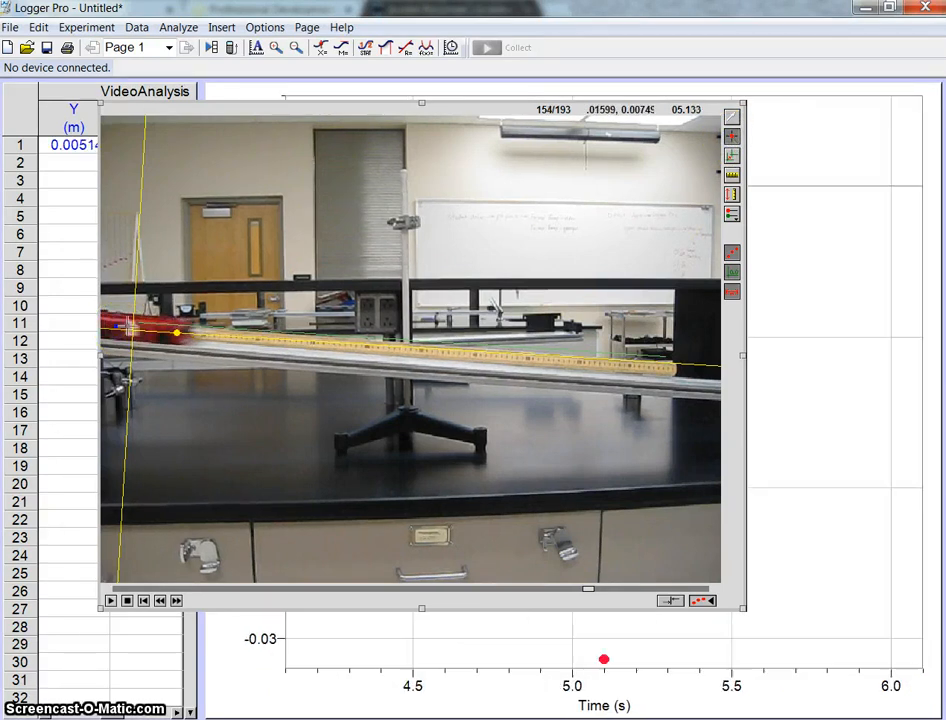
pyautogui.click(140, 329)
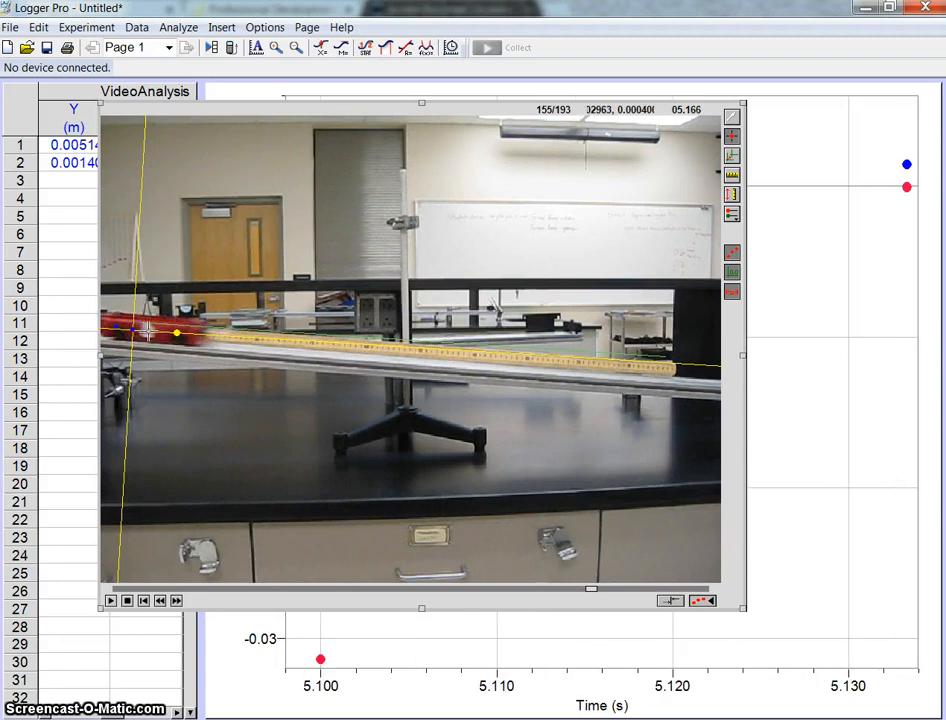
pyautogui.click(147, 331)
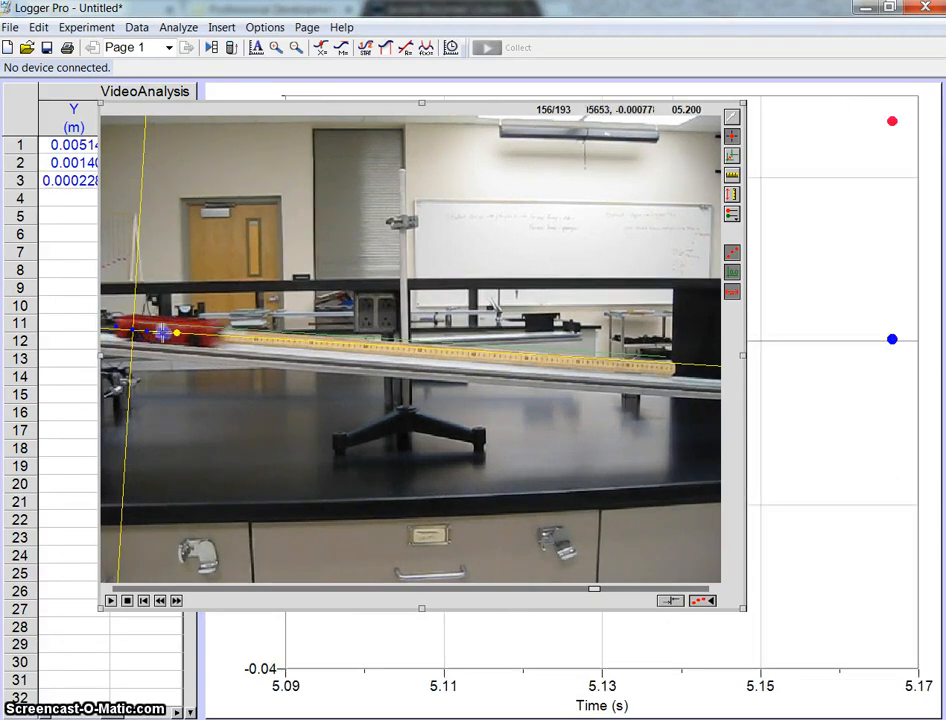
pyautogui.click(162, 333)
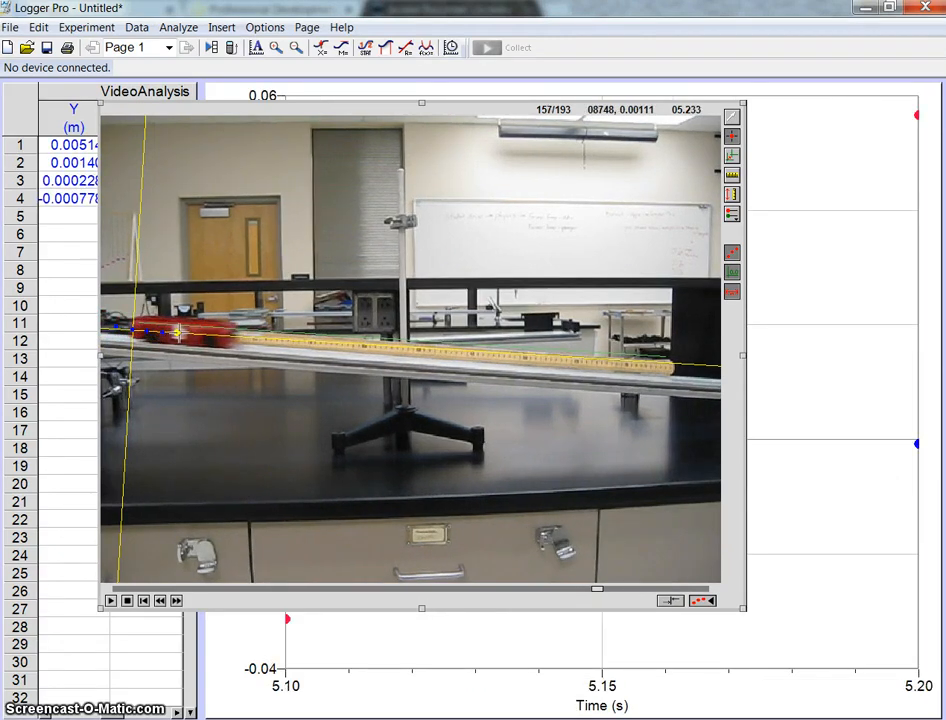
pyautogui.click(177, 333)
pyautogui.click(196, 334)
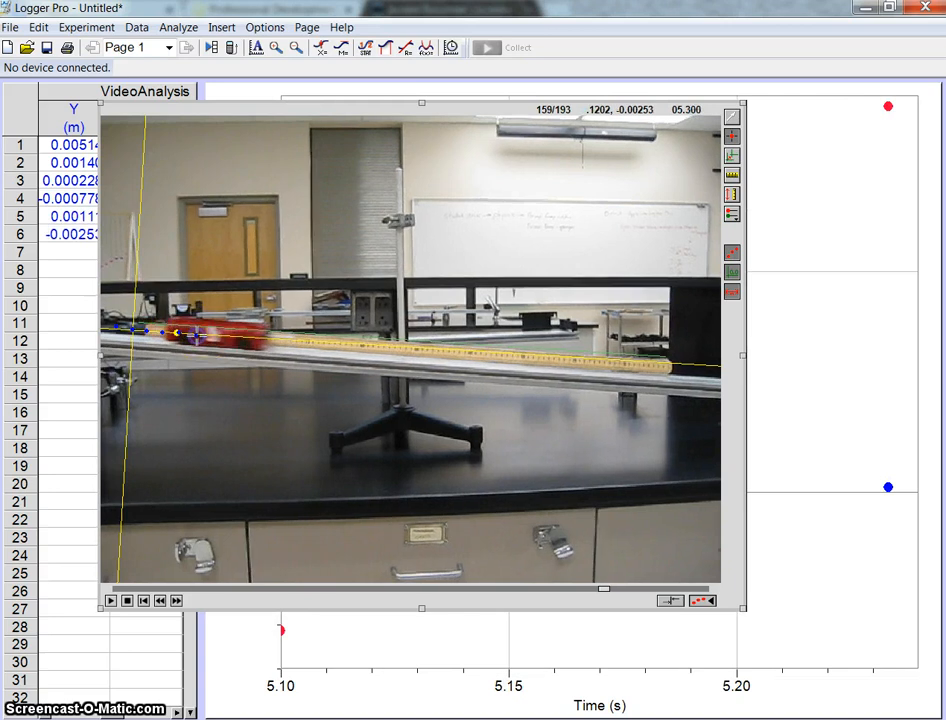
pyautogui.click(213, 338)
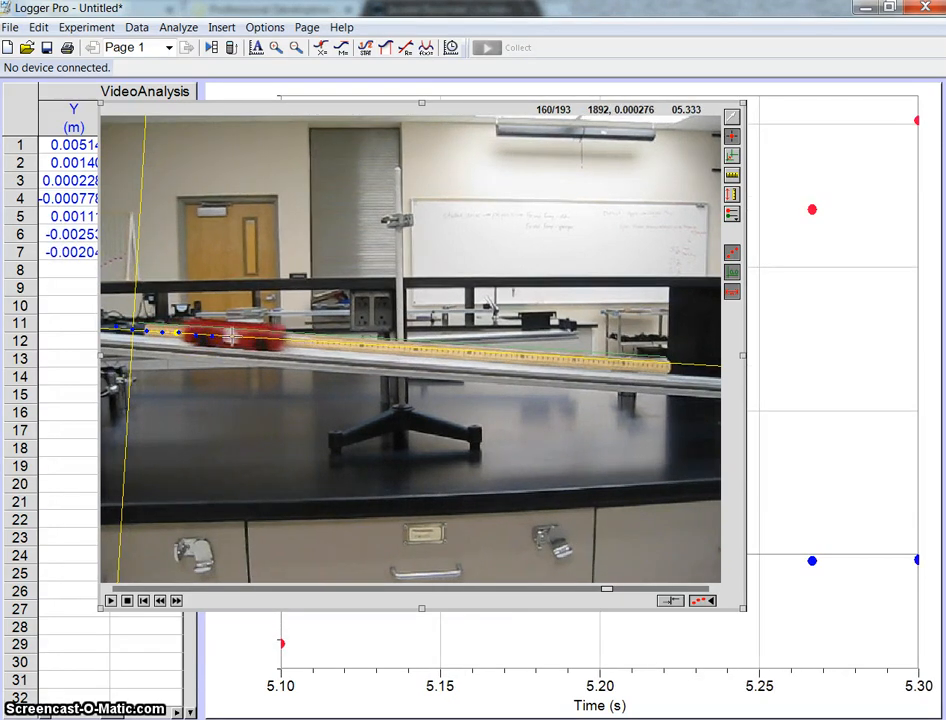
pyautogui.click(230, 340)
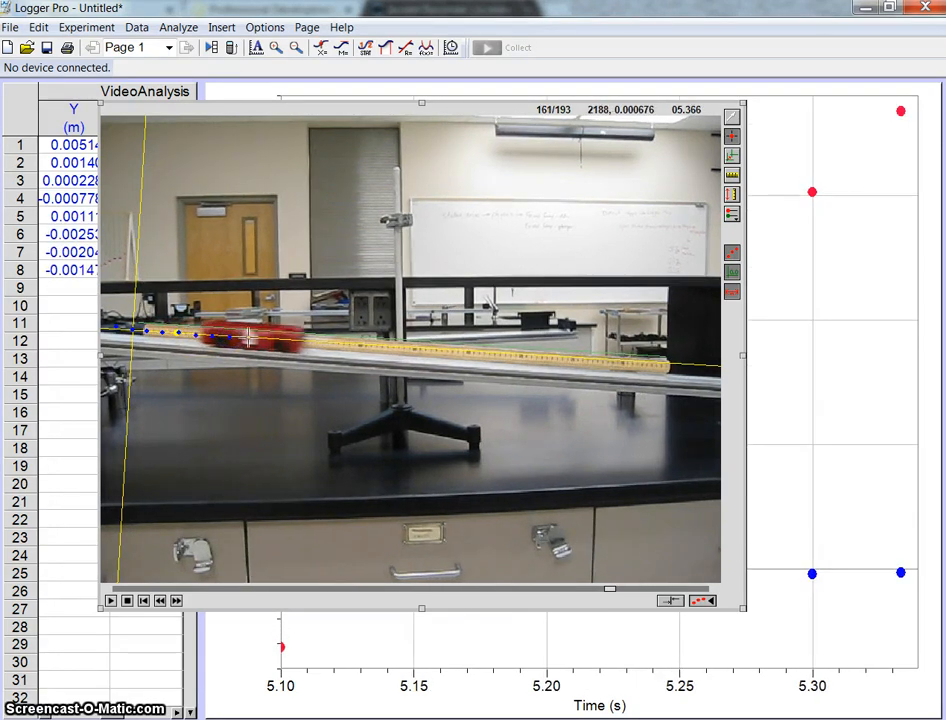
pyautogui.click(248, 340)
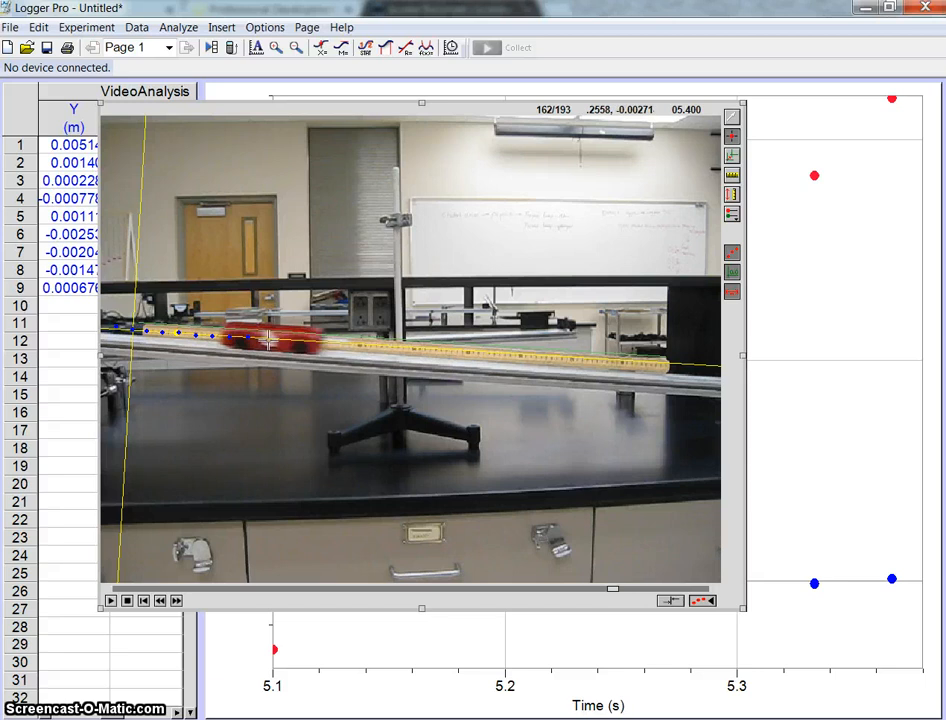
pyautogui.click(270, 340)
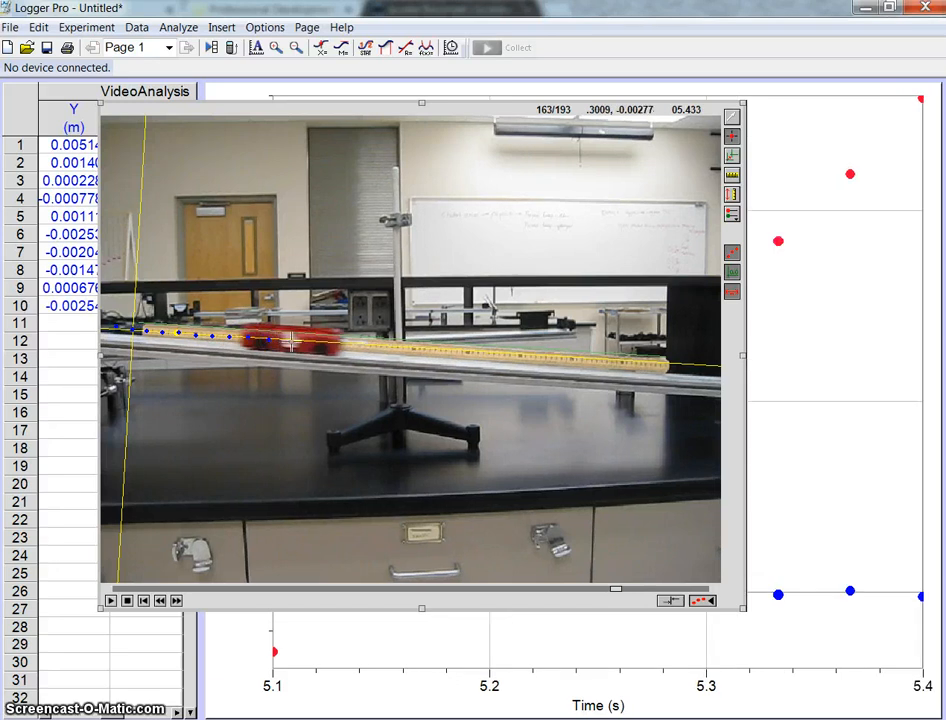
pyautogui.click(290, 341)
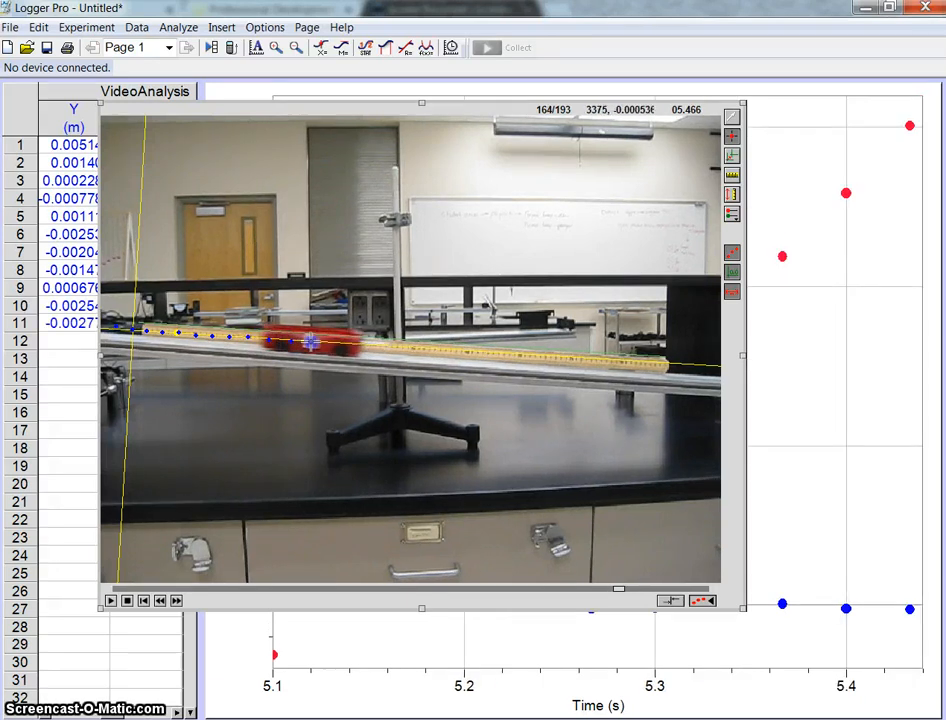
pyautogui.click(312, 342)
pyautogui.click(331, 339)
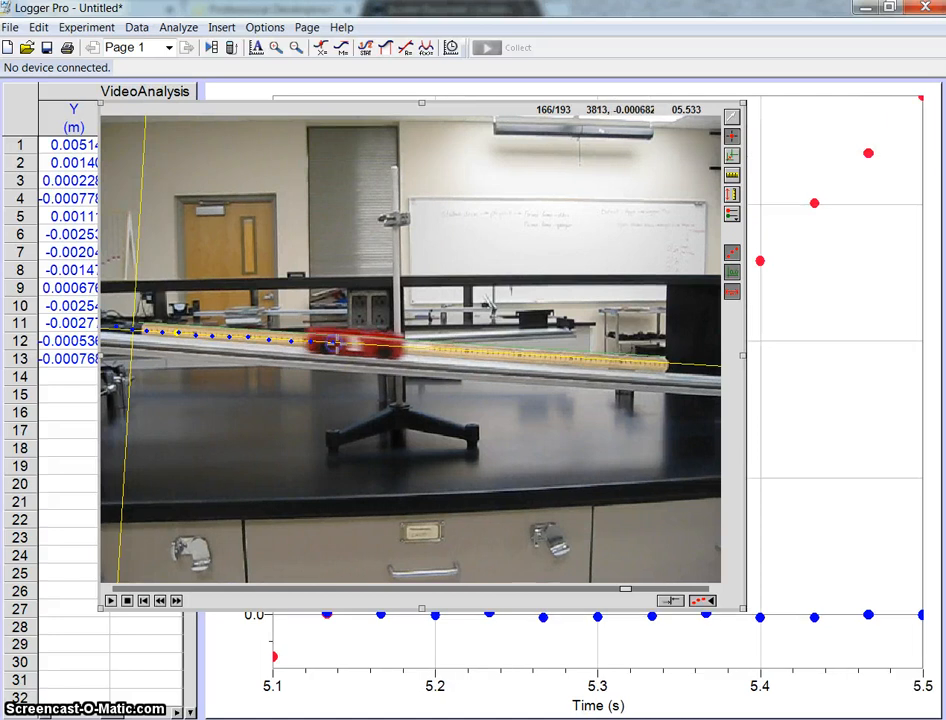
pyautogui.click(351, 343)
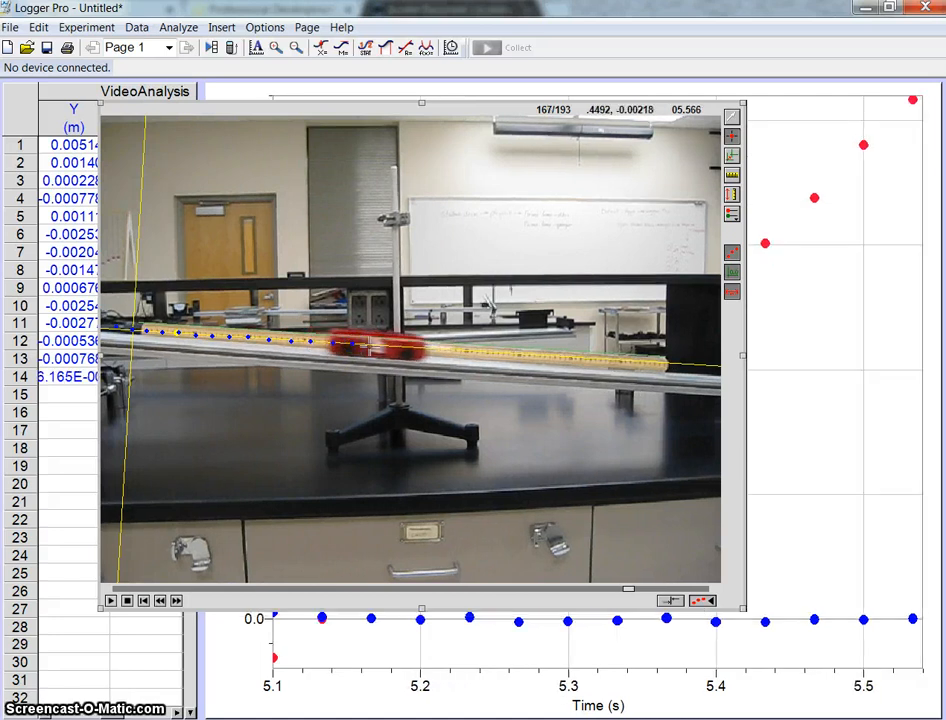
pyautogui.click(376, 345)
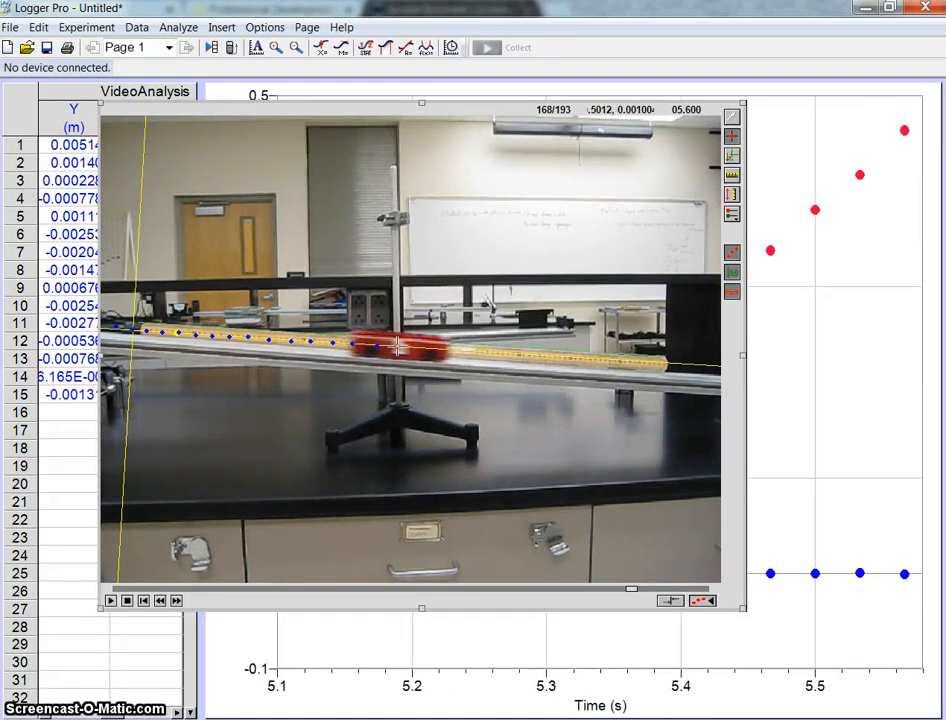
pyautogui.click(398, 346)
pyautogui.click(422, 350)
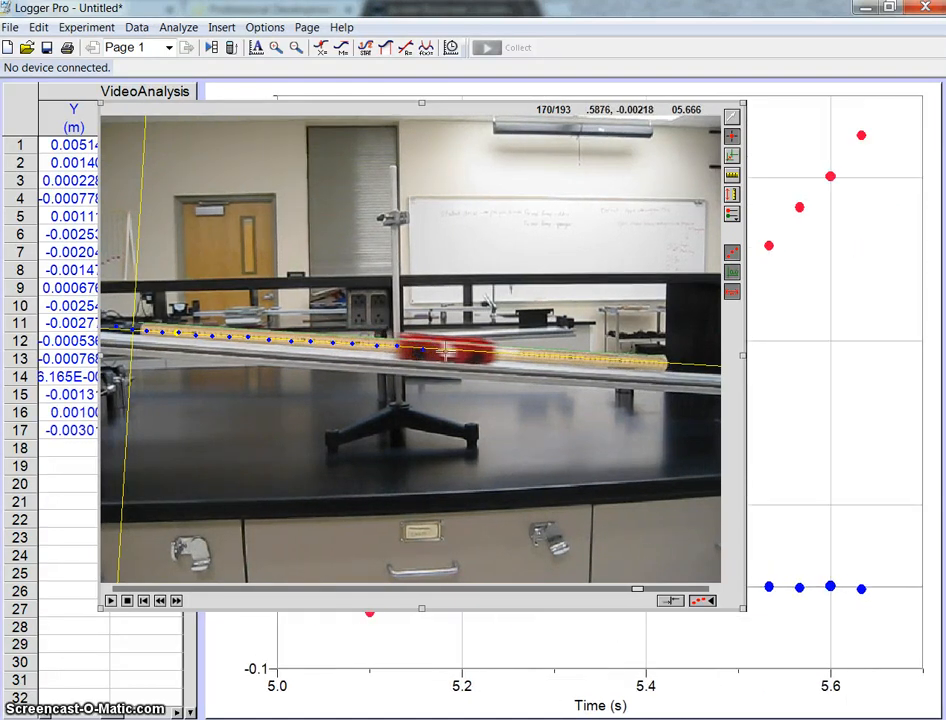
pyautogui.click(446, 351)
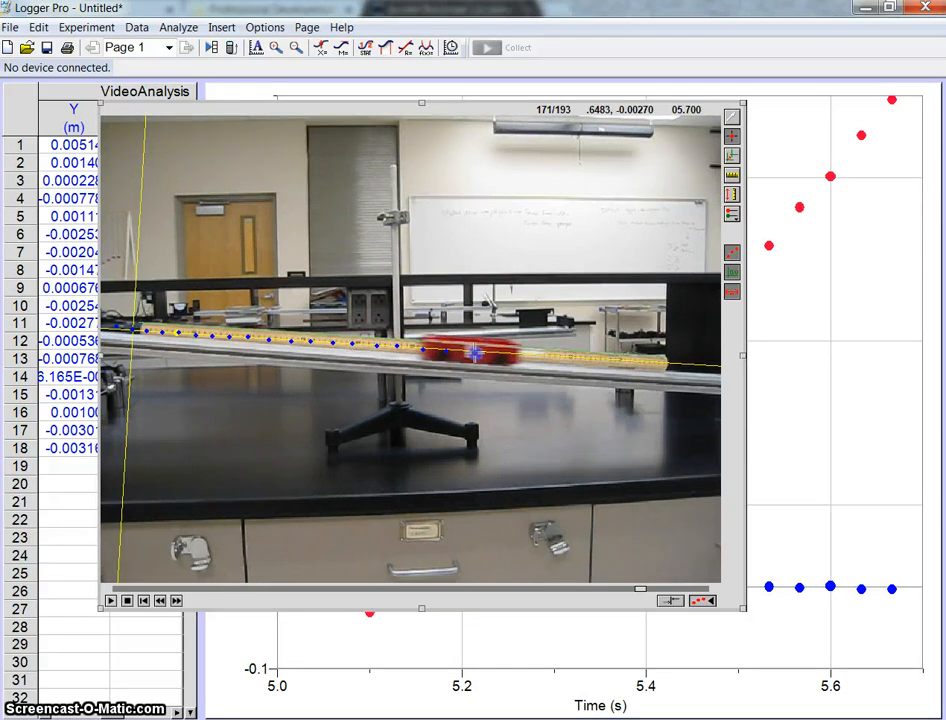
pyautogui.click(474, 352)
pyautogui.click(497, 354)
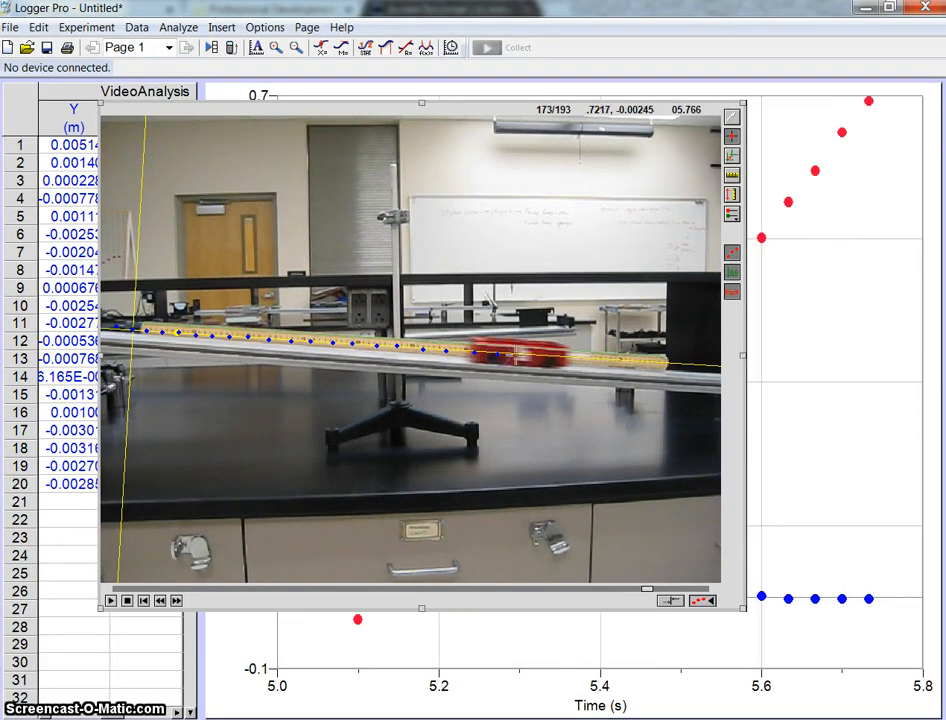
pyautogui.click(522, 356)
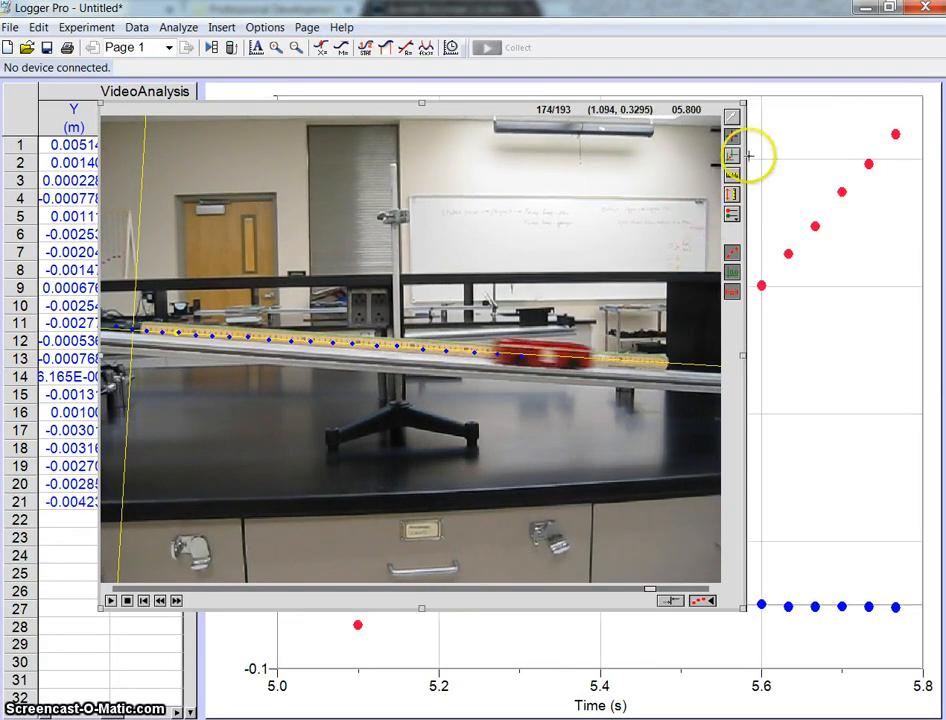
# Delete the lowest track point on the ramp and bring the graph in front of the movie.
pyautogui.click(732, 119)
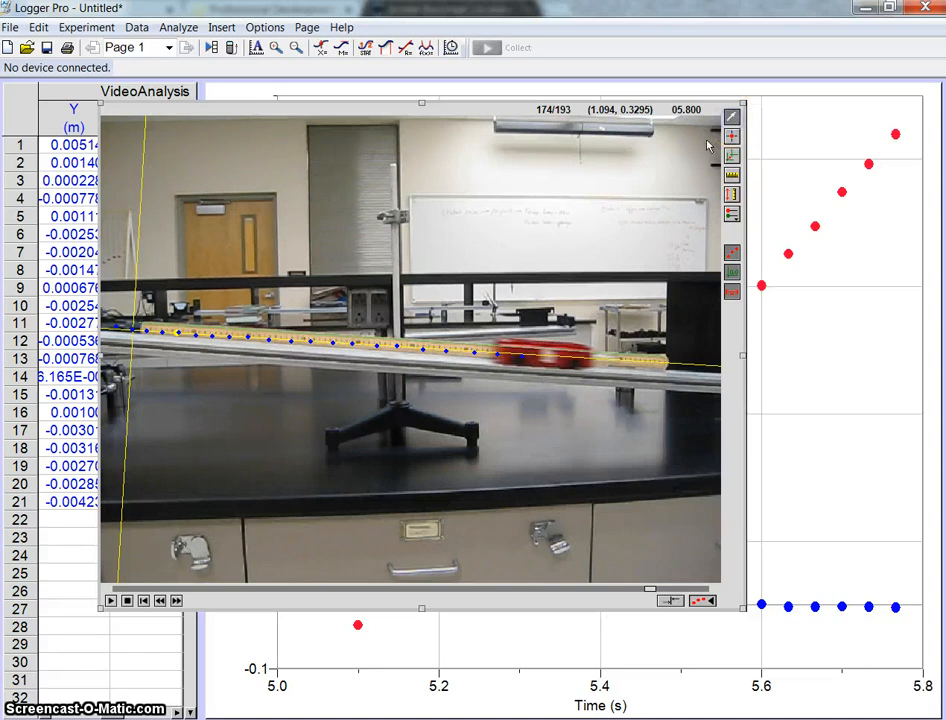
pyautogui.click(521, 358)
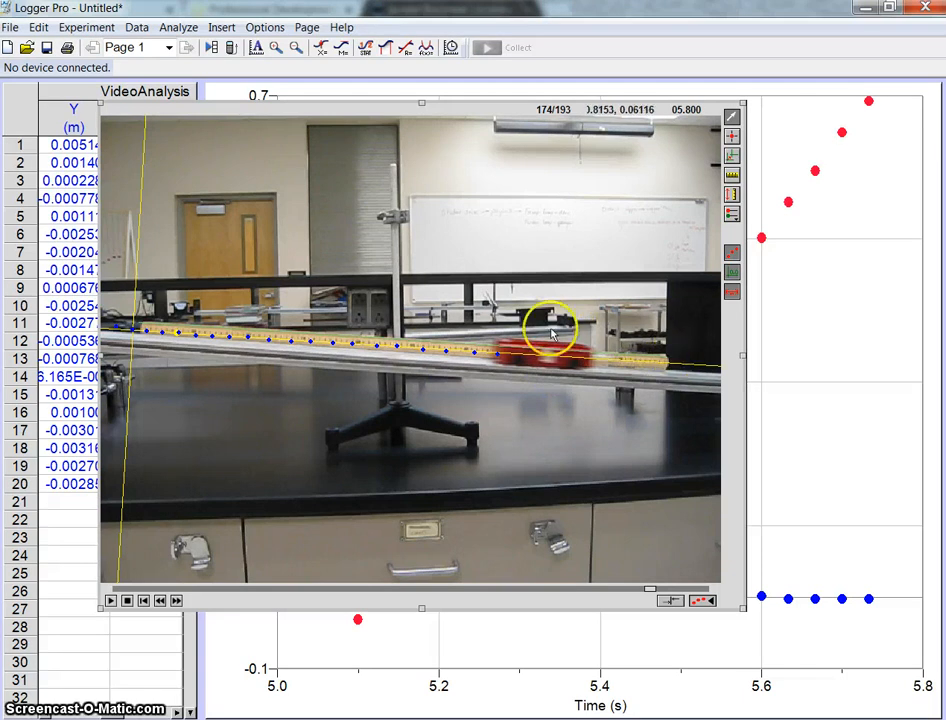
pyautogui.click(817, 357)
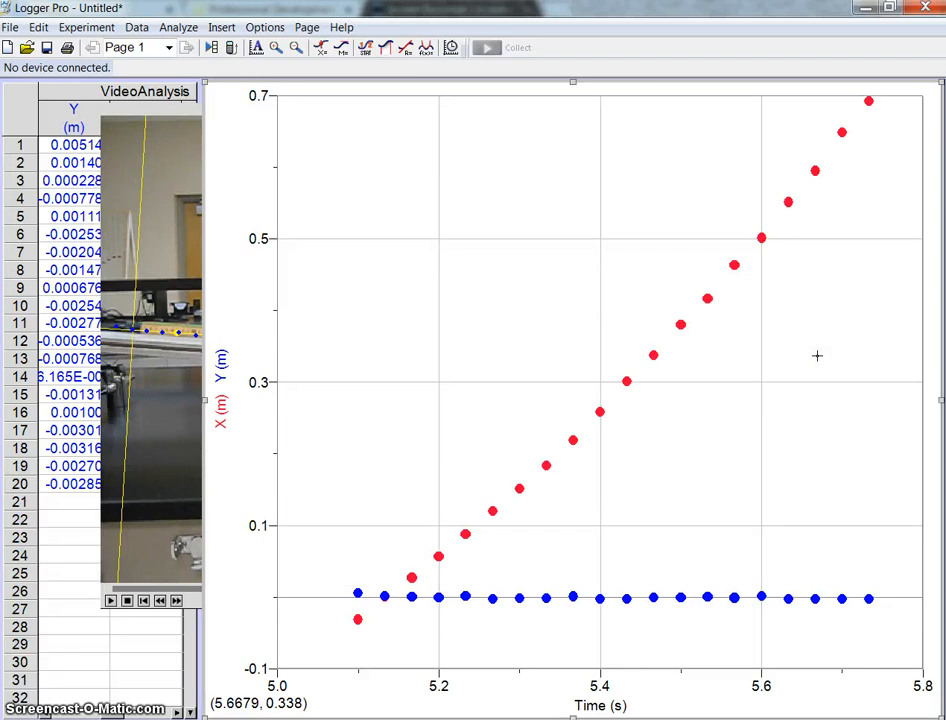
# Plot only X against time, try a linear fit on the data and remove the fit.
pyautogui.click(227, 399)
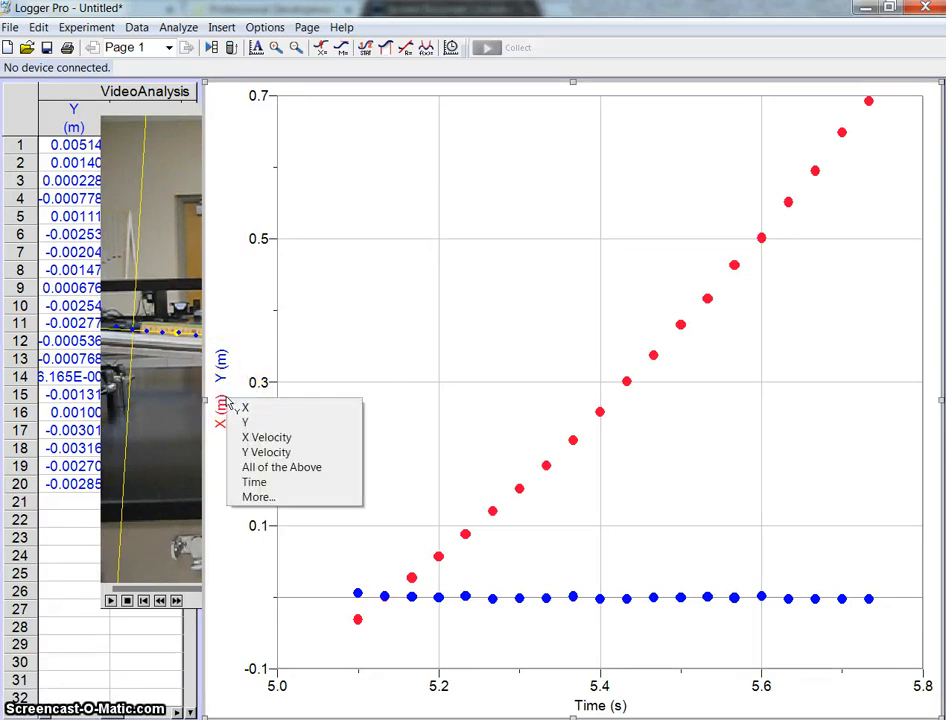
pyautogui.click(247, 412)
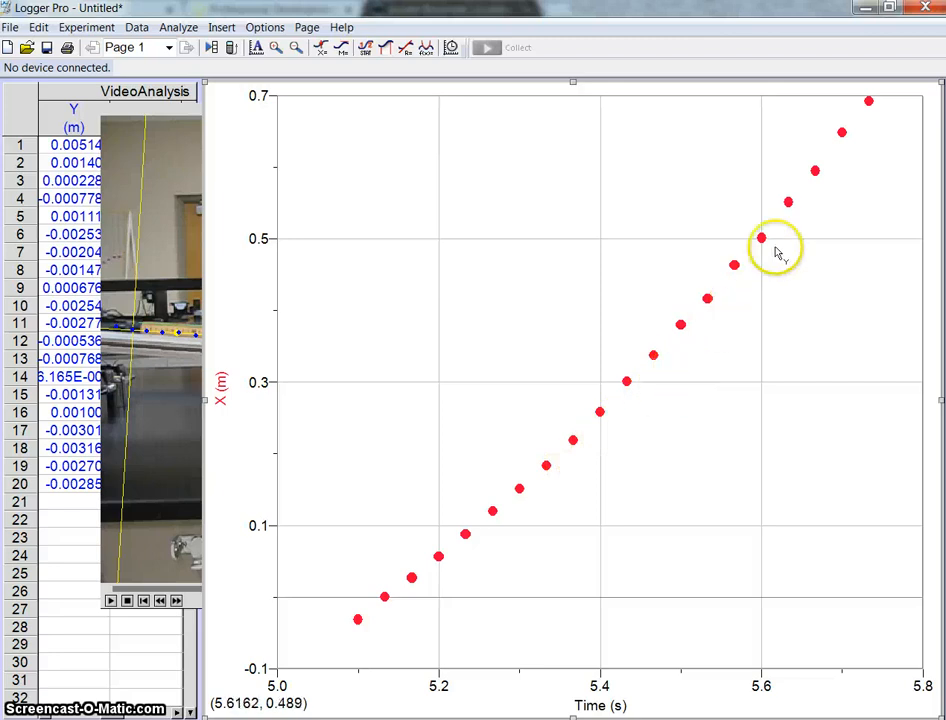
pyautogui.click(403, 46)
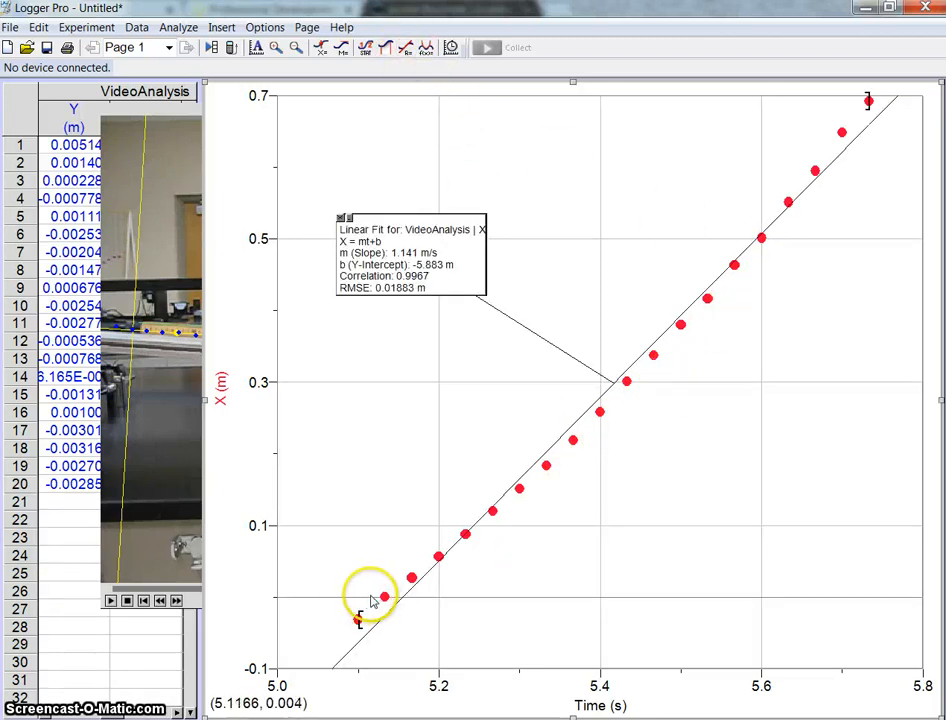
pyautogui.click(340, 217)
# Plot only Y against time and set the vertical axis range from 0 to 10.
pyautogui.click(222, 385)
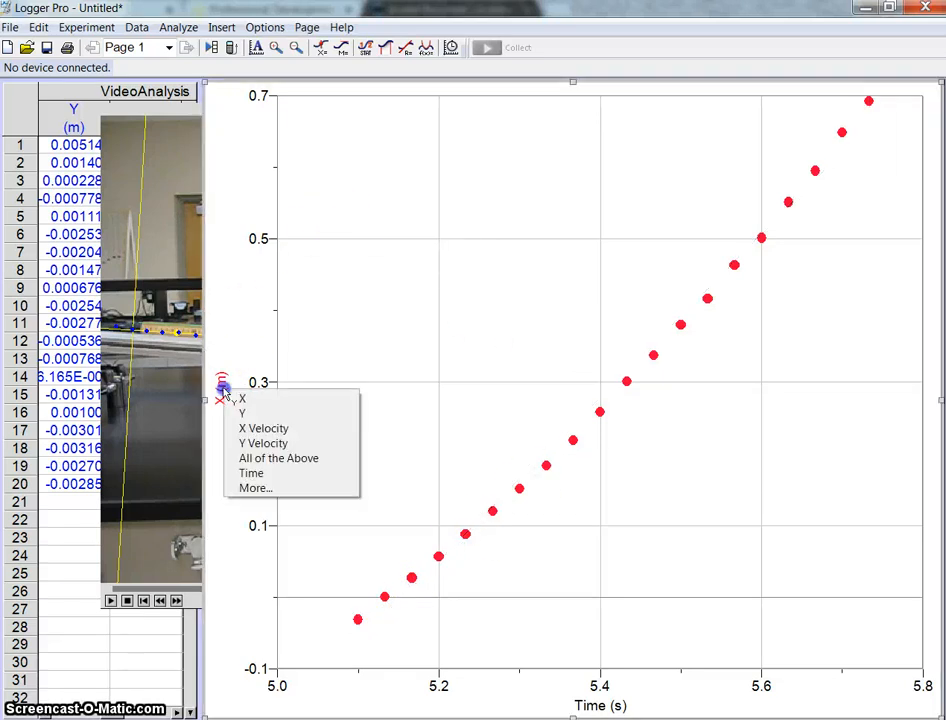
pyautogui.click(242, 413)
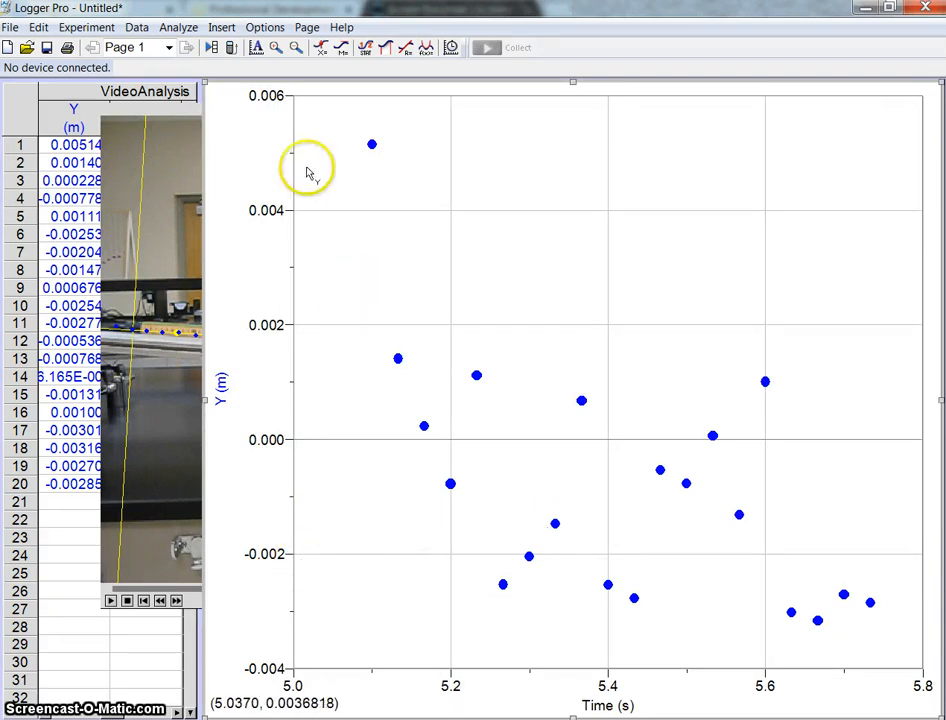
pyautogui.click(268, 96)
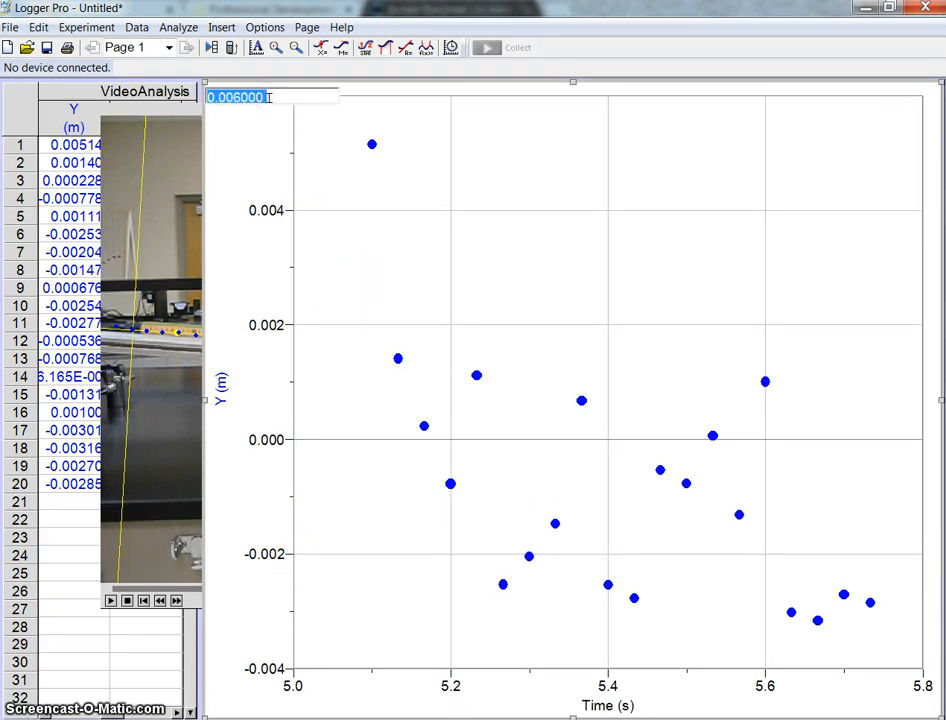
pyautogui.write('10')
pyautogui.press('Return')
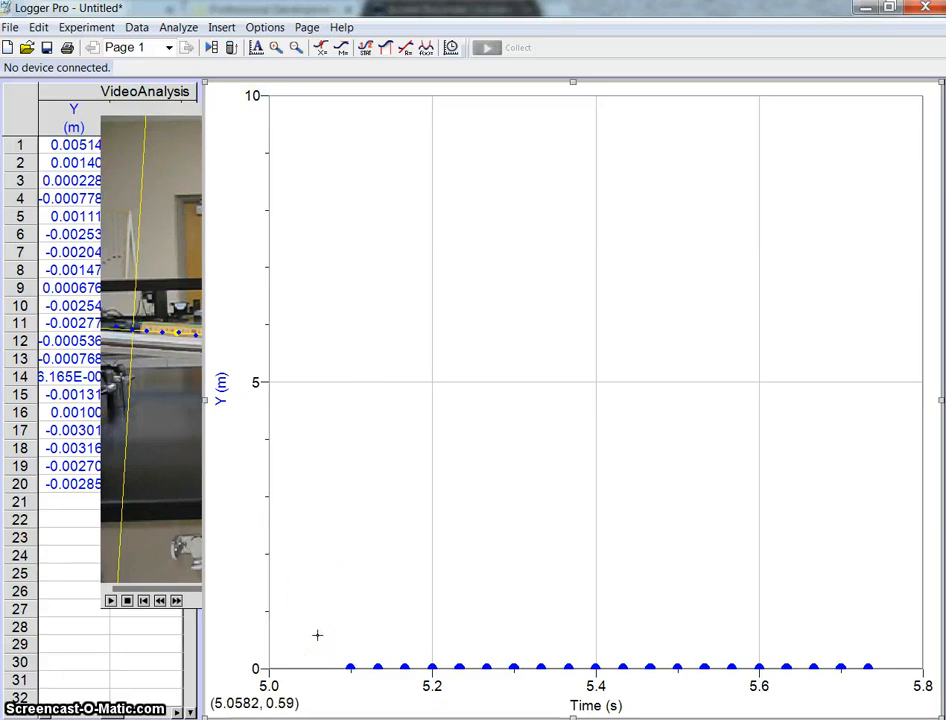
# Plot X Velocity against time and set the vertical axis maximum to 3.
pyautogui.click(224, 396)
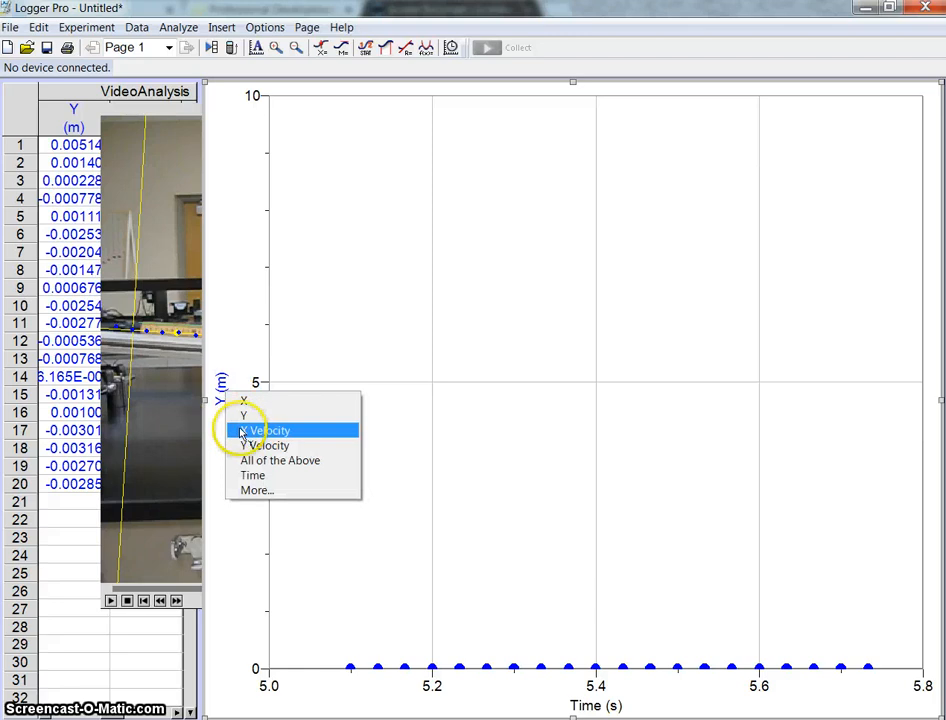
pyautogui.click(241, 432)
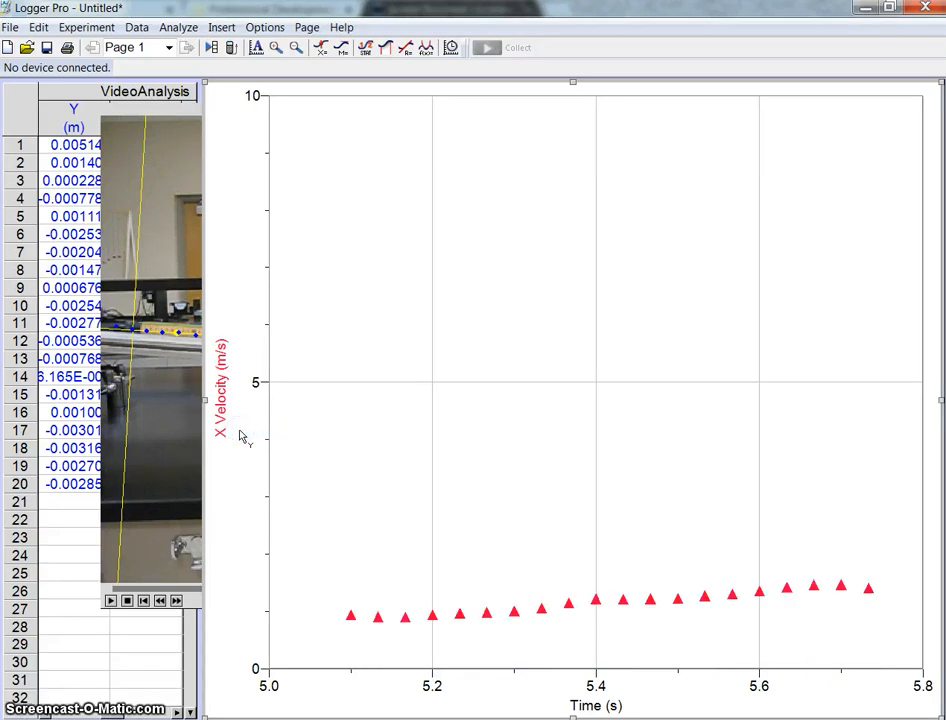
pyautogui.click(255, 99)
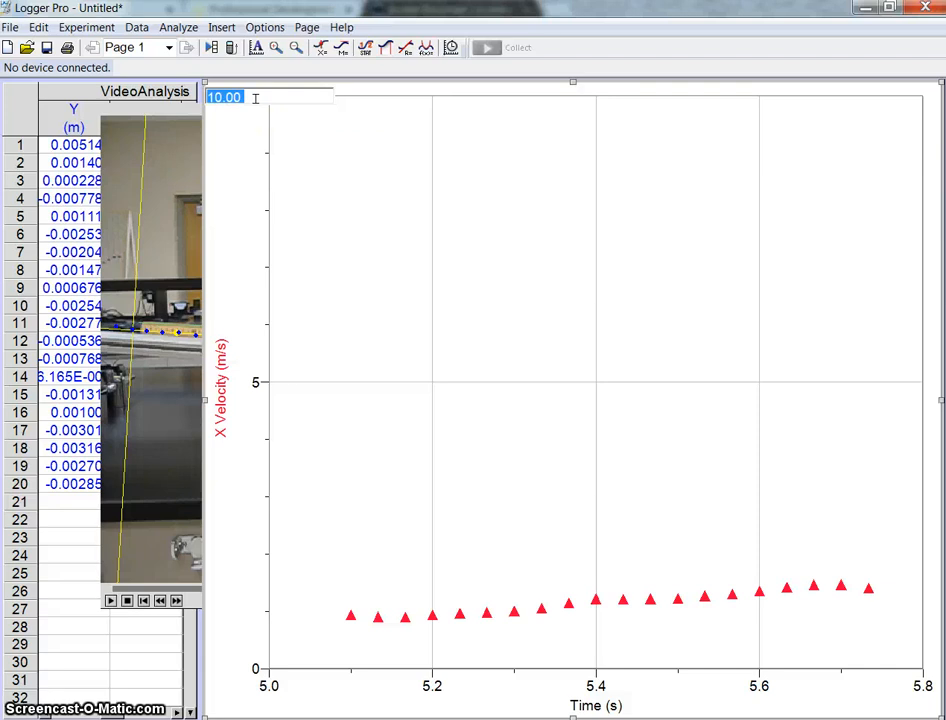
pyautogui.press('Return')
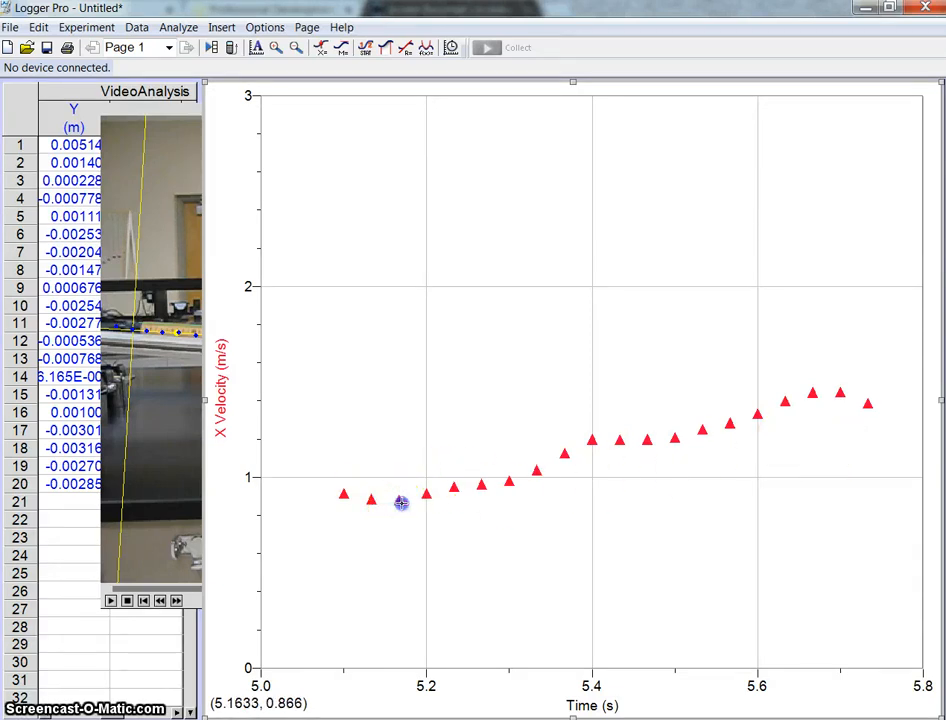
# Apply a linear fit to the X Velocity data between about 5.16 s and 5.7 s, and move its results box nearer the graph's centre.
pyautogui.moveTo(399, 502); pyautogui.dragTo(841, 401)
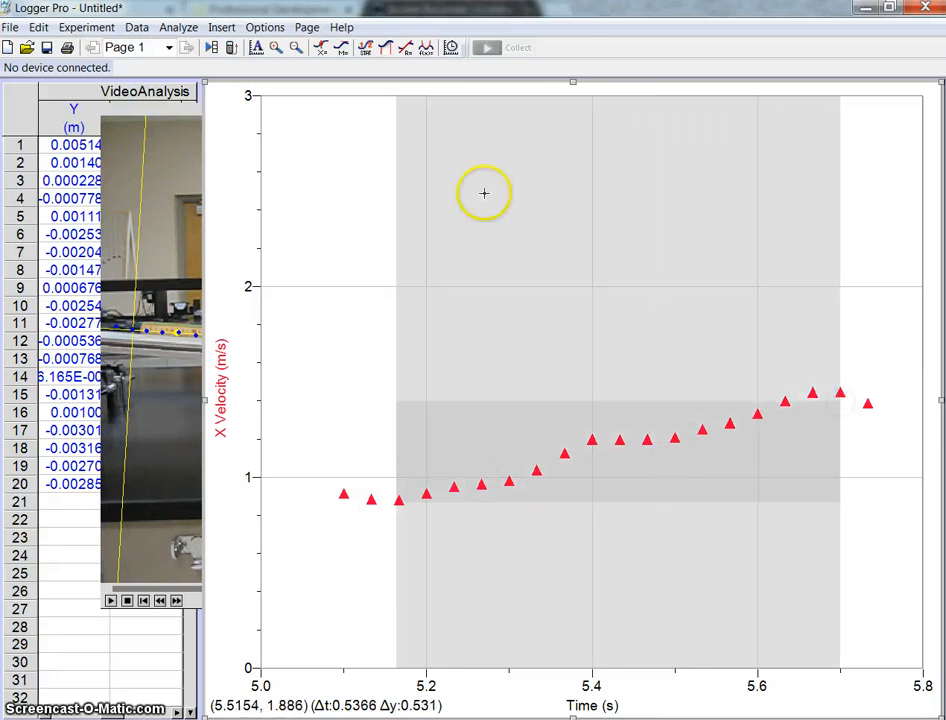
pyautogui.click(408, 52)
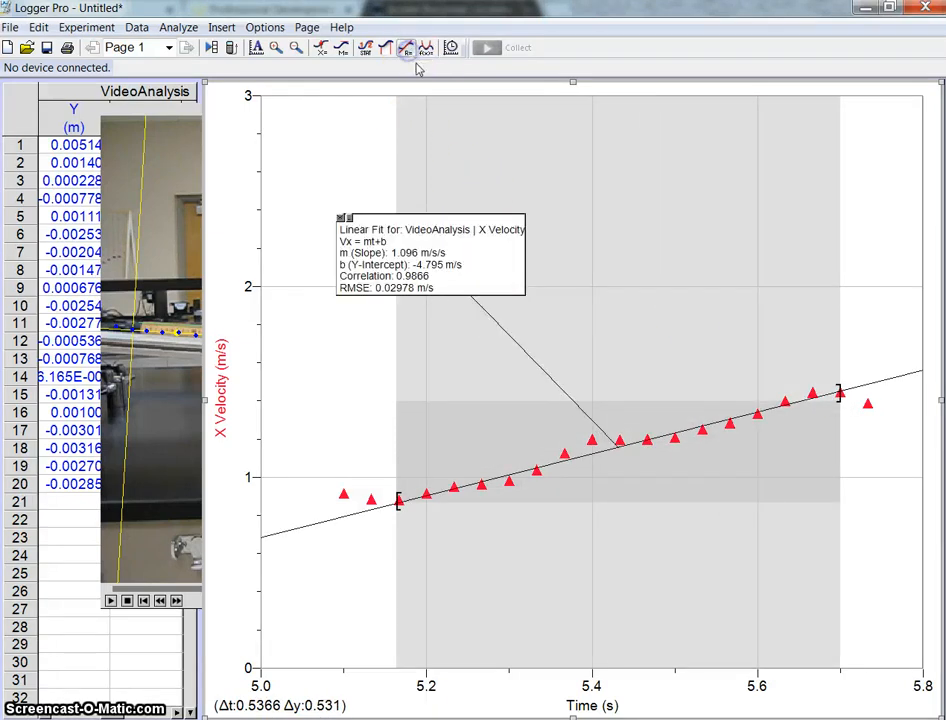
pyautogui.moveTo(511, 275); pyautogui.dragTo(666, 285)
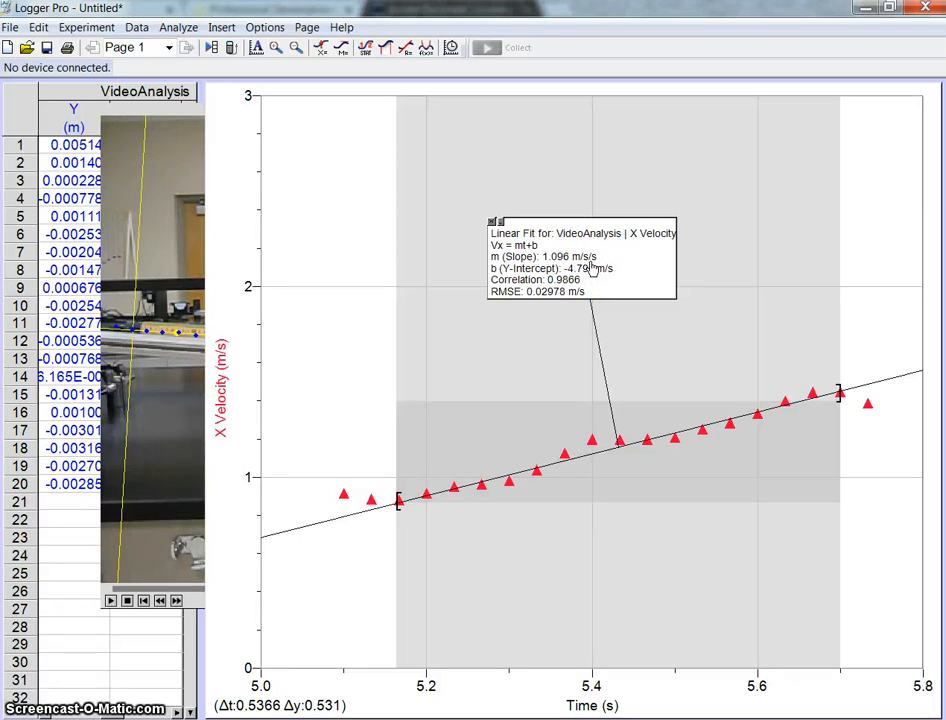
# Clear the linear fit by switching the graph's vertical axis to X and back to X Velocity.
pyautogui.click(222, 420)
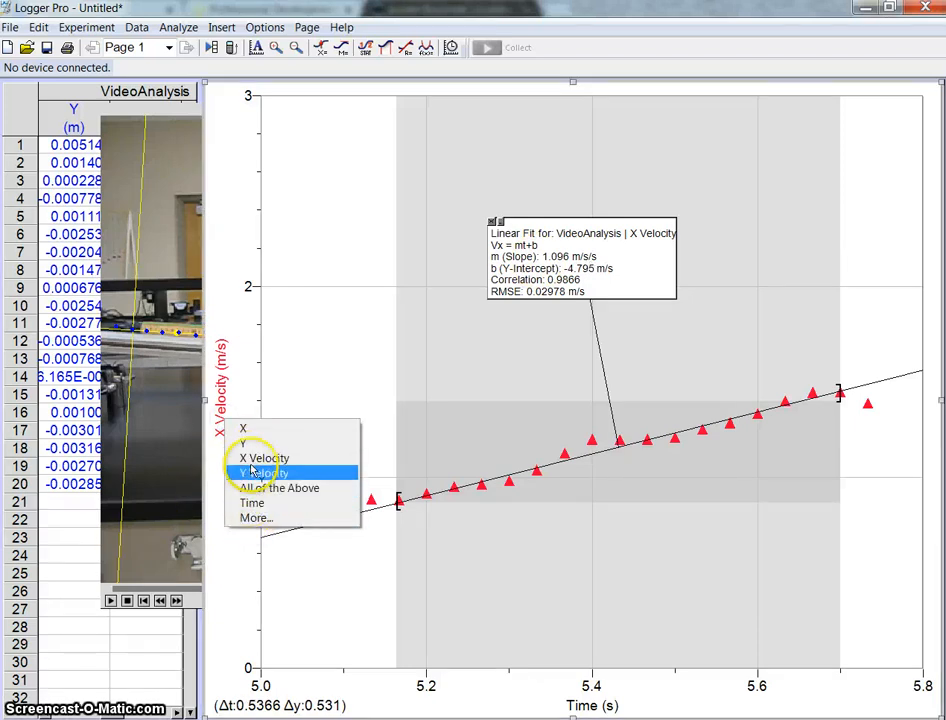
pyautogui.click(333, 398)
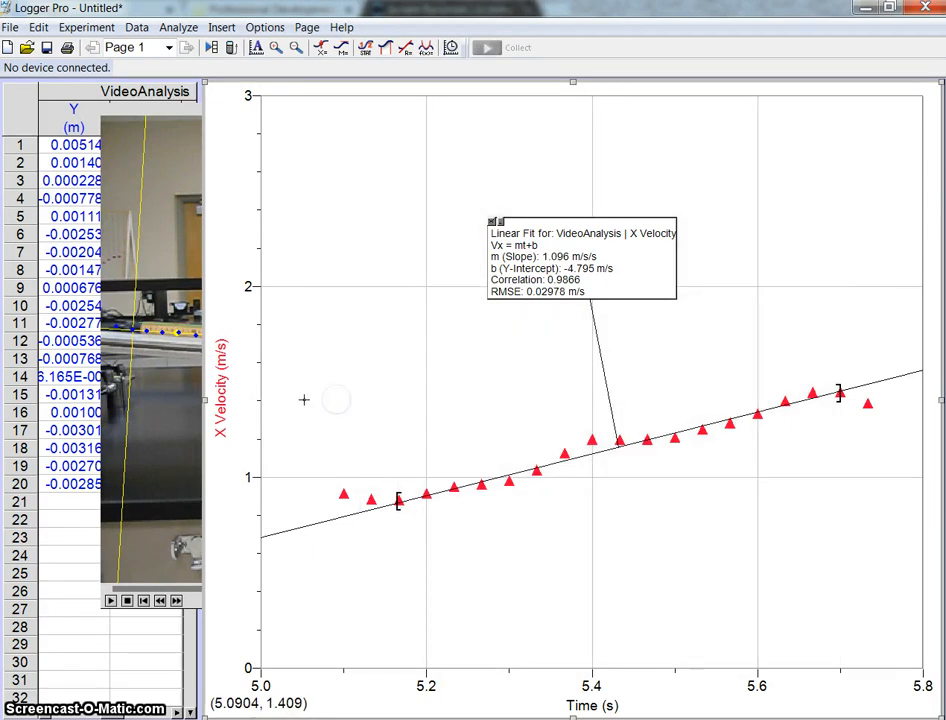
pyautogui.click(222, 406)
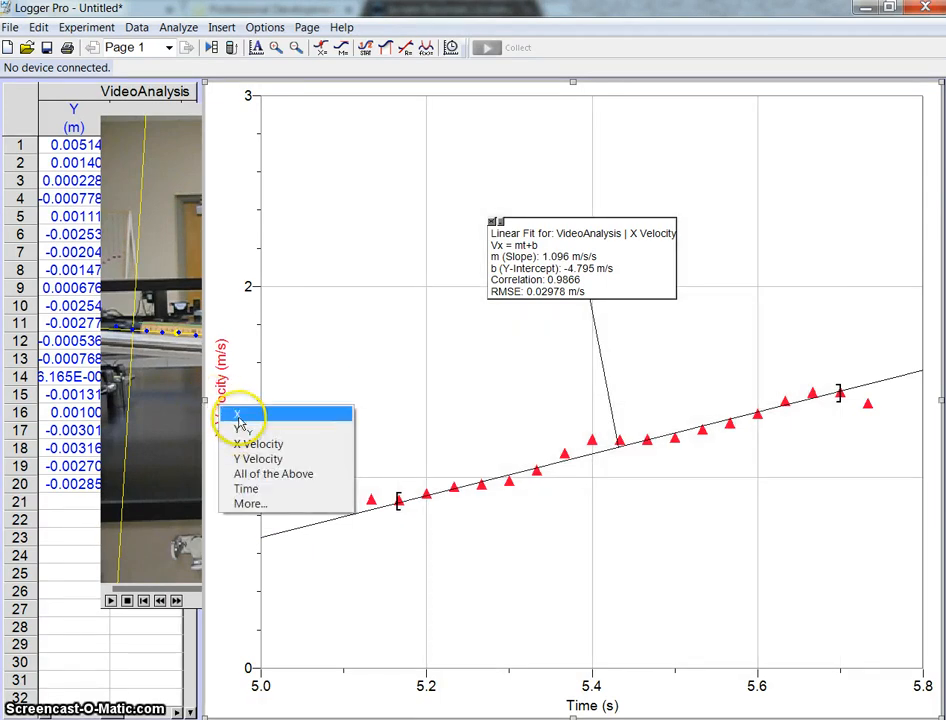
pyautogui.click(237, 415)
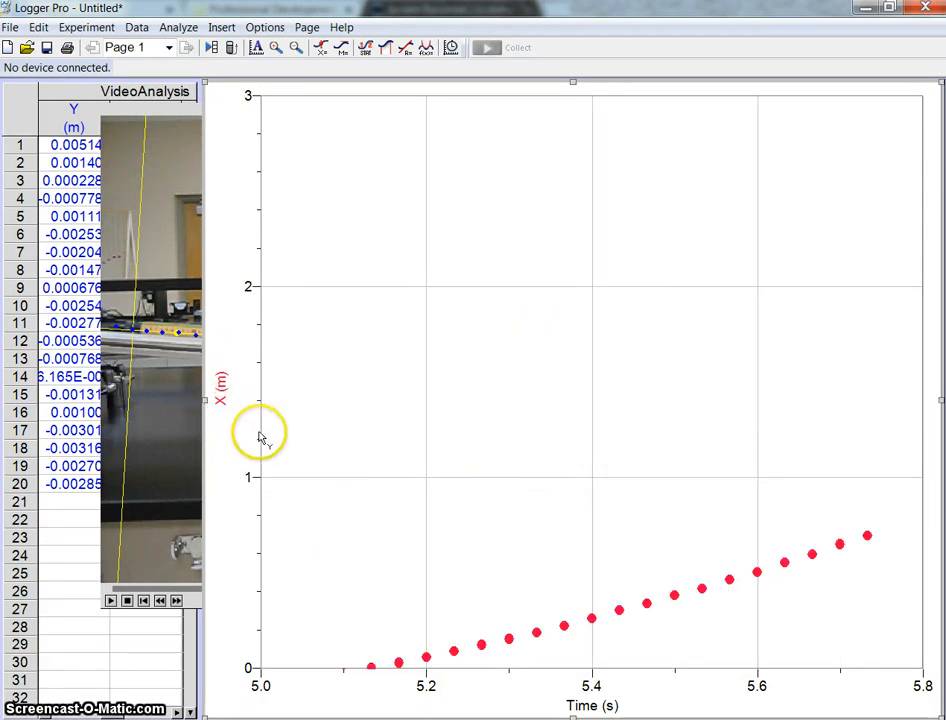
pyautogui.click(223, 398)
pyautogui.click(253, 441)
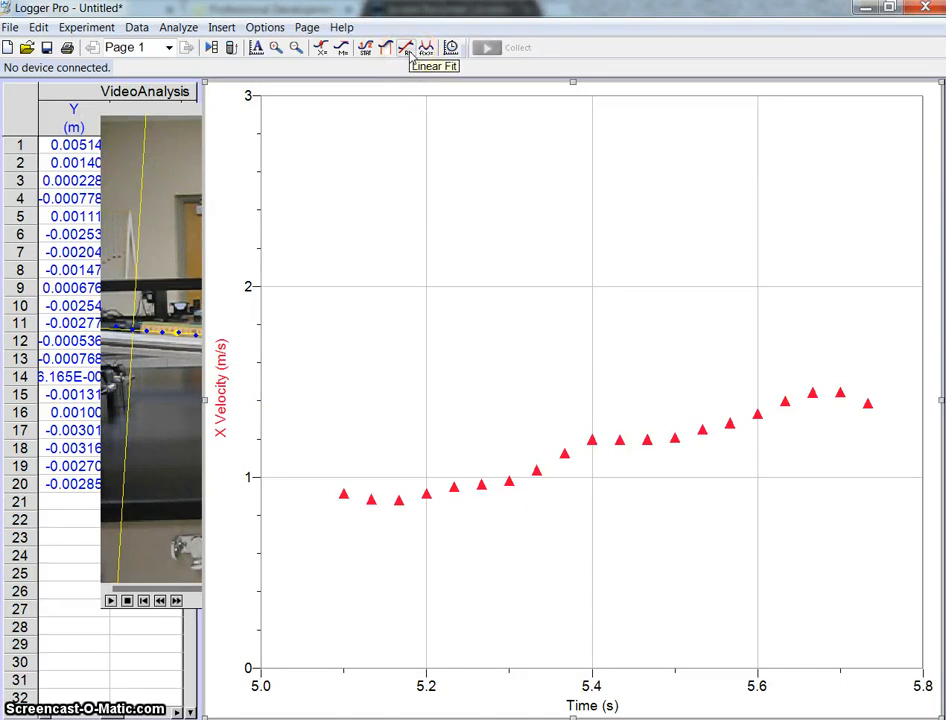
# Turn on the Tangent tool to read slopes along the X Velocity data, and also enable the Examine tool.
pyautogui.click(342, 50)
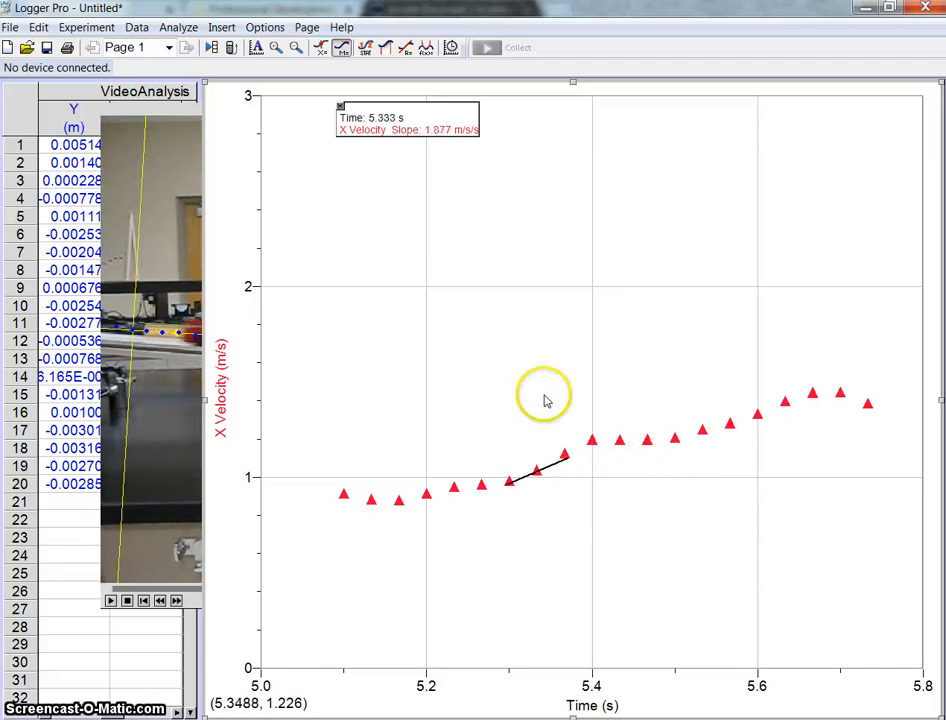
pyautogui.click(320, 47)
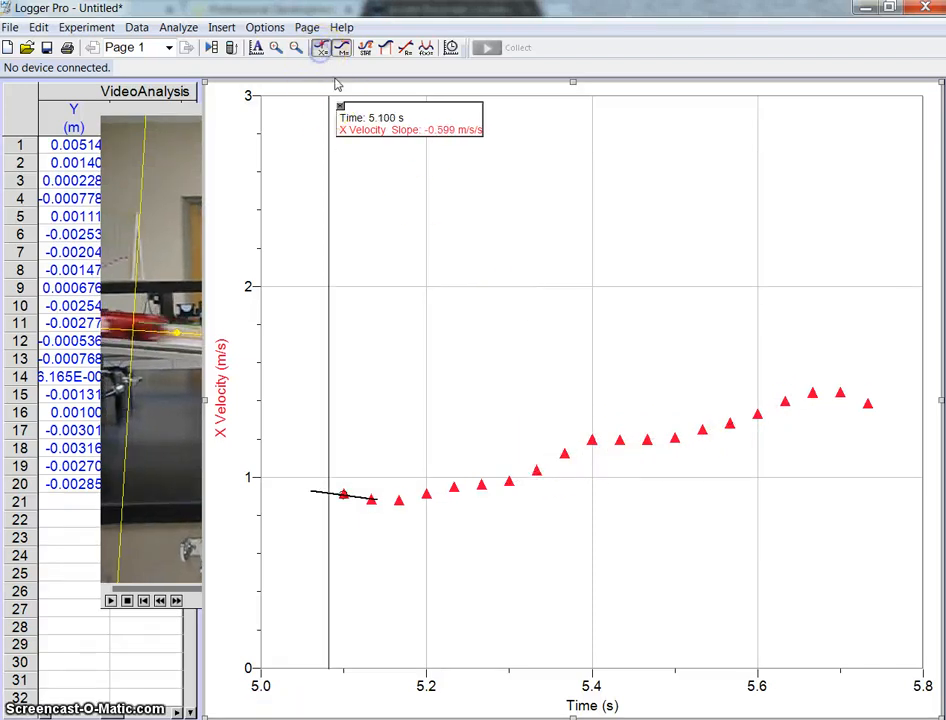